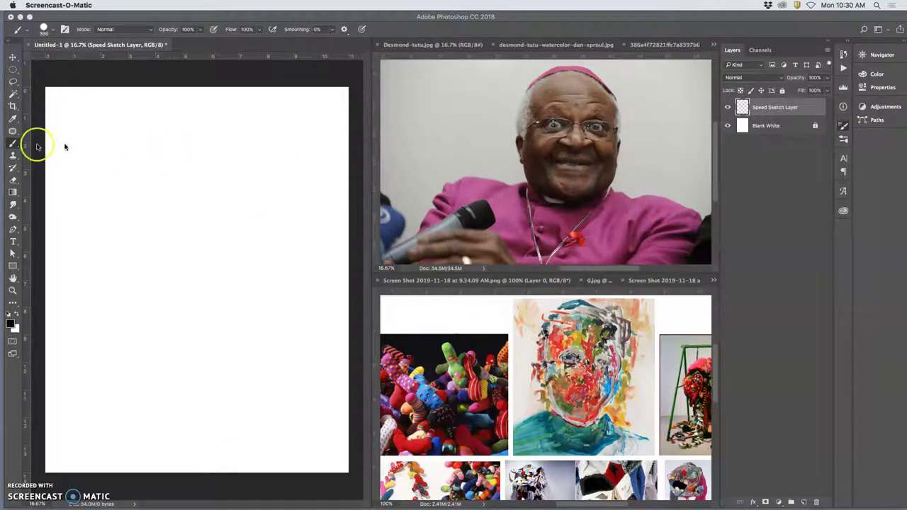
# Step: Activate the Brush tool and set its Shape Dynamics to 22% size jitter and 6% minimum diameter
pyautogui.click(14, 145)
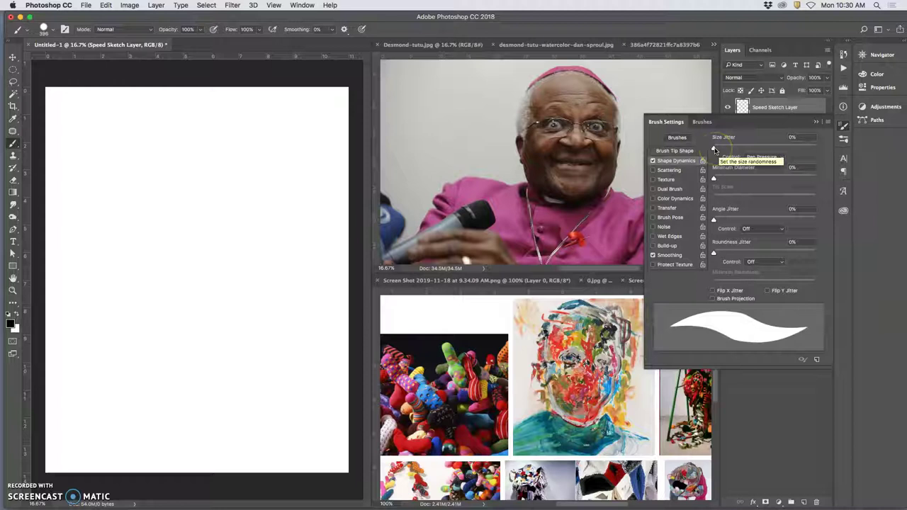
pyautogui.moveTo(714, 149); pyautogui.dragTo(738, 150)
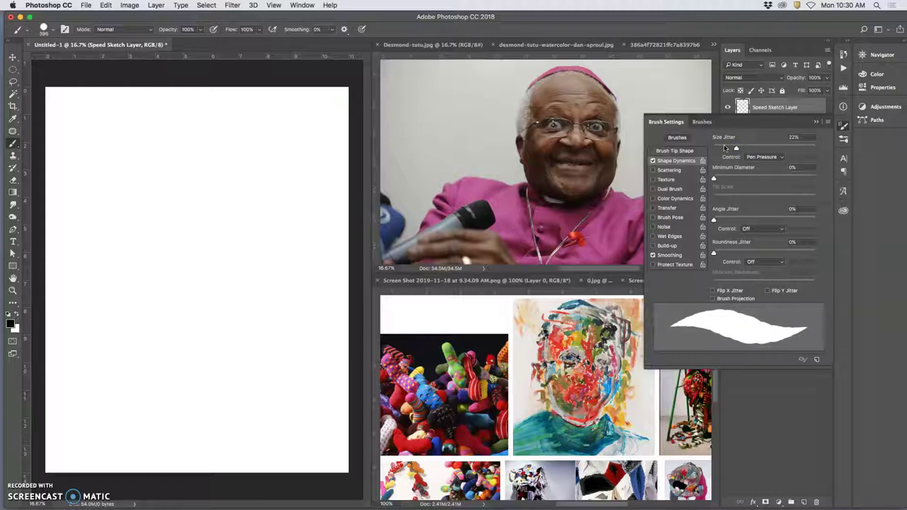
pyautogui.click(715, 178)
pyautogui.moveTo(713, 180); pyautogui.dragTo(714, 181)
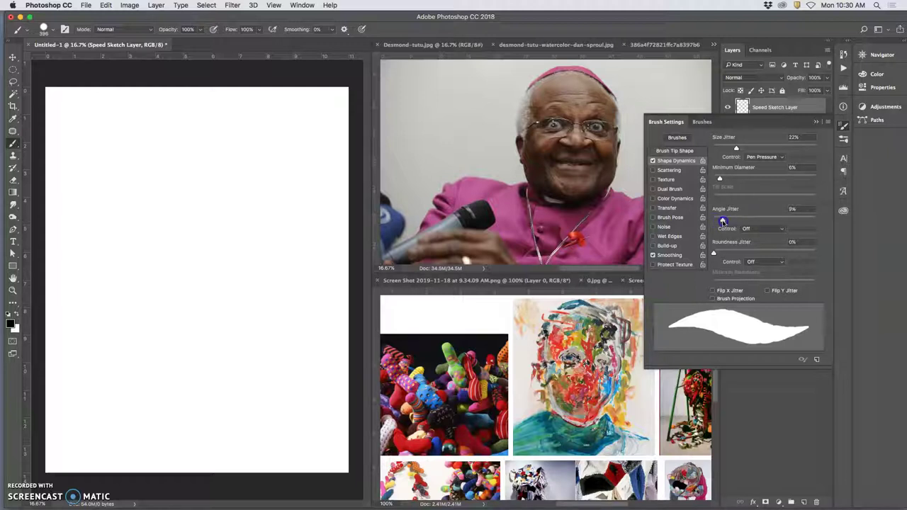
# Step: Set the brush's angle jitter to 11%, roundness jitter to 82% and minimum roundness to 41%
pyautogui.moveTo(721, 255); pyautogui.dragTo(742, 254)
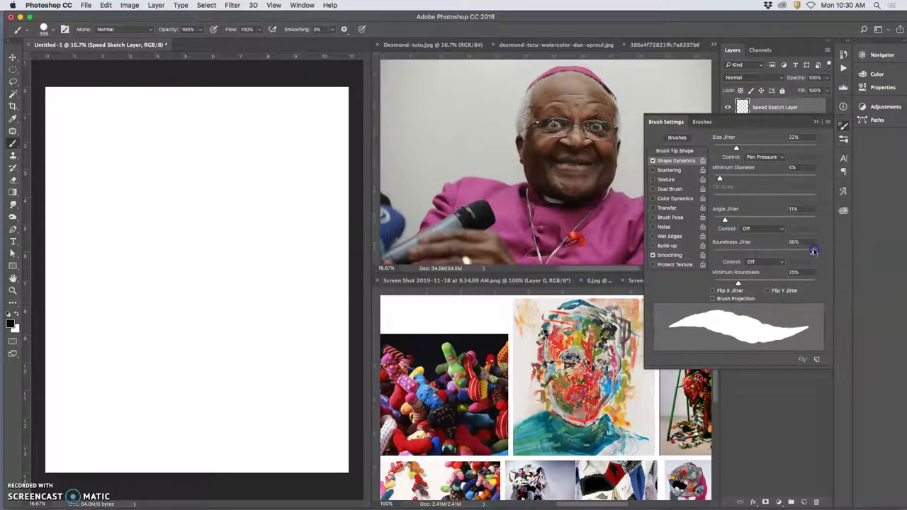
pyautogui.click(738, 283)
pyautogui.moveTo(724, 283)
pyautogui.mouseDown()
pyautogui.moveTo(794, 277)
pyautogui.moveTo(776, 275)
pyautogui.mouseUp()
pyautogui.click(669, 162)
# Step: Paint a few black test strokes on the Speed Sketch Layer and undo them
pyautogui.moveTo(222, 158); pyautogui.dragTo(278, 128)
pyautogui.moveTo(198, 212); pyautogui.dragTo(226, 212)
pyautogui.moveTo(253, 171)
pyautogui.mouseDown()
pyautogui.moveTo(241, 190)
pyautogui.moveTo(241, 326)
pyautogui.mouseUp()
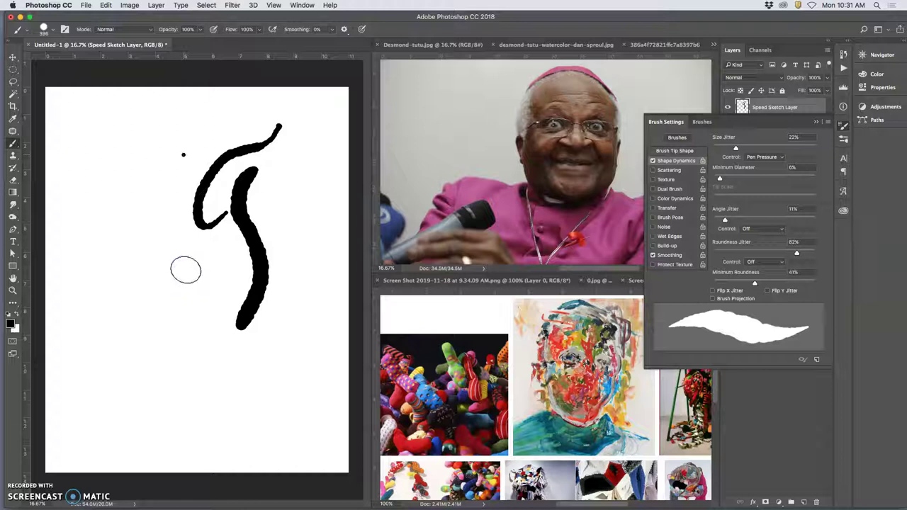
pyautogui.moveTo(178, 243)
pyautogui.mouseDown()
pyautogui.moveTo(212, 277)
pyautogui.moveTo(213, 306)
pyautogui.mouseUp()
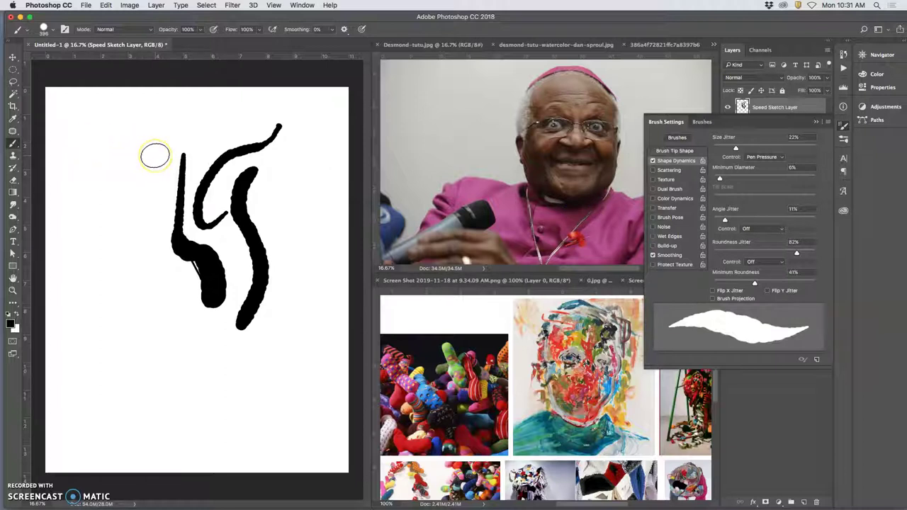
pyautogui.press('alt+super+z')
pyautogui.press('alt+super+z')
pyautogui.press('alt+super+z')
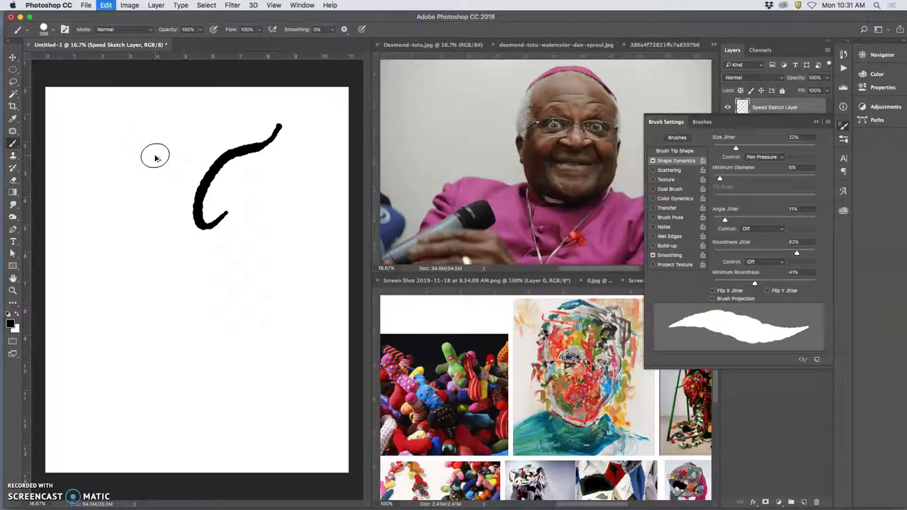
# Step: Create a new 1000 by 1000 pixel RGB document at 72 pixels/inch with a white background
pyautogui.click(85, 4)
pyautogui.click(95, 15)
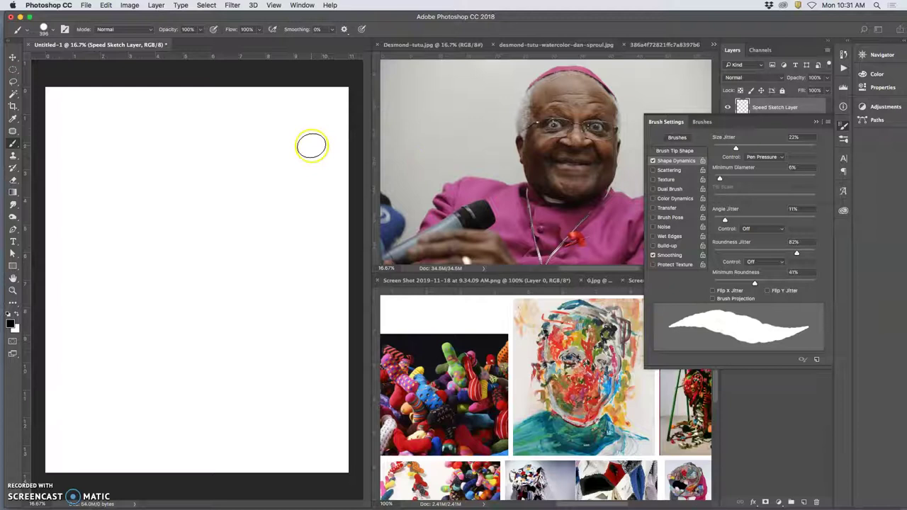
pyautogui.press('super+n')
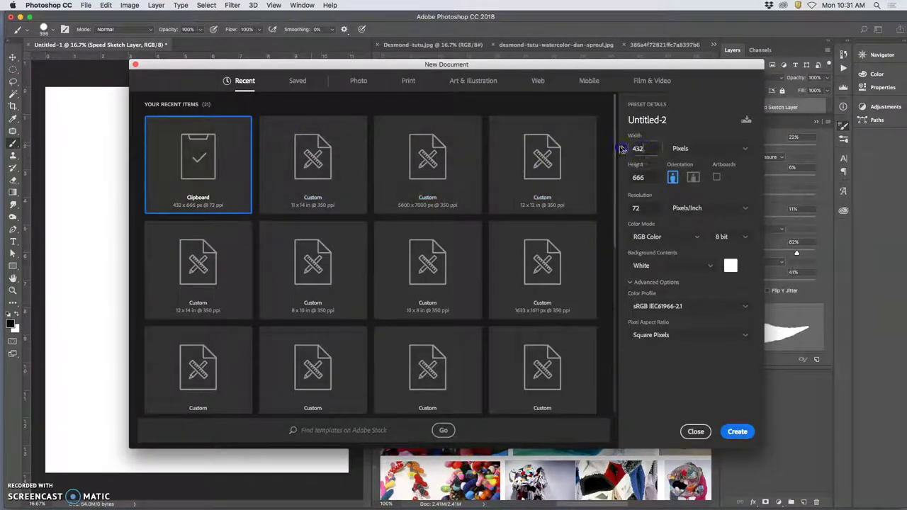
pyautogui.write('00')
pyautogui.click(645, 179)
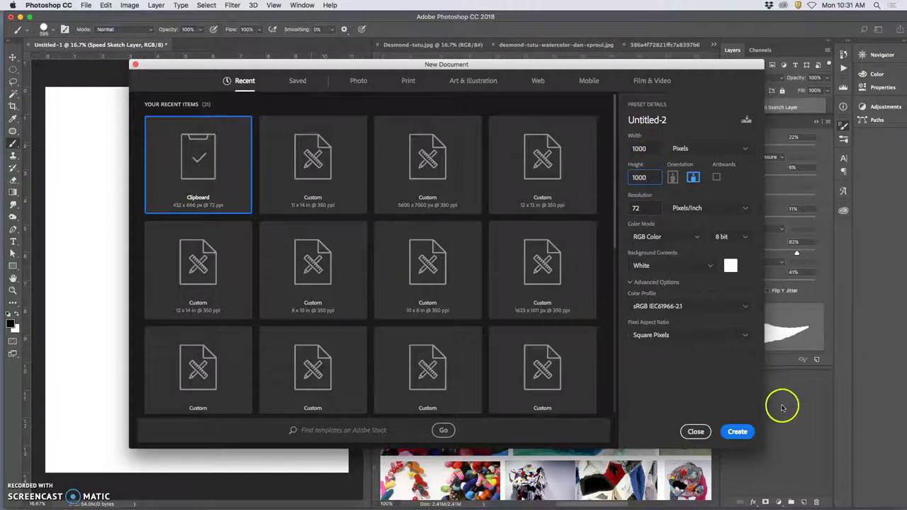
pyautogui.click(737, 431)
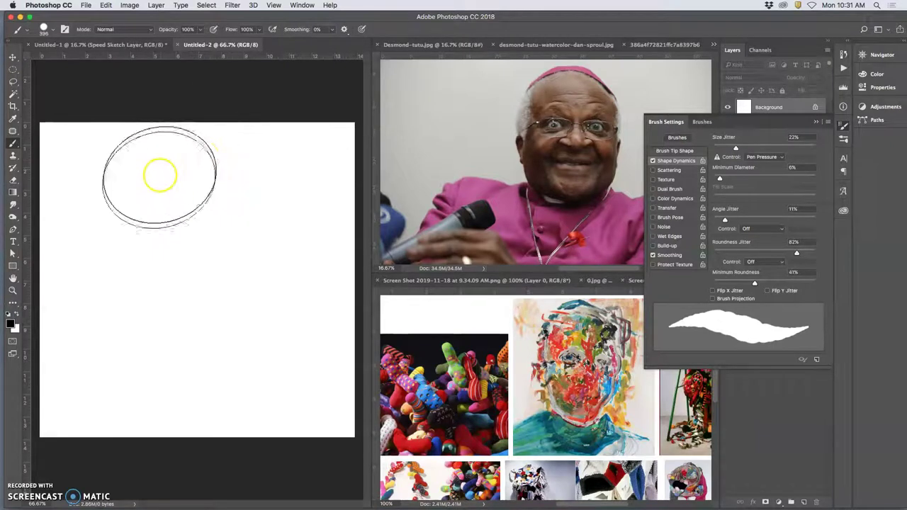
# Step: Dab large, irregular black blobs of varying size across the middle of the new white canvas
pyautogui.click(170, 176)
pyautogui.click(165, 254)
pyautogui.click(162, 311)
pyautogui.click(255, 193)
pyautogui.click(252, 253)
pyautogui.click(221, 285)
pyautogui.click(264, 290)
pyautogui.click(241, 319)
pyautogui.click(212, 219)
pyautogui.click(186, 232)
pyautogui.click(146, 240)
pyautogui.click(115, 222)
pyautogui.click(99, 174)
pyautogui.click(107, 198)
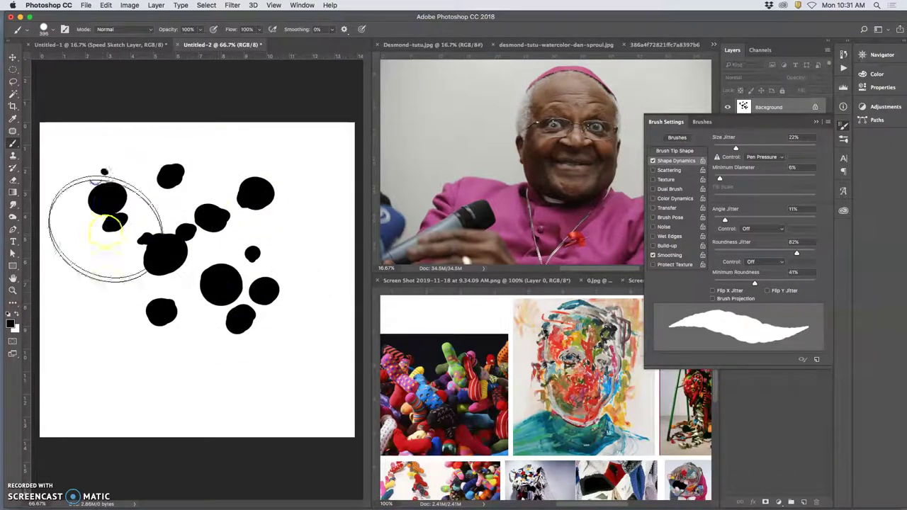
pyautogui.click(106, 240)
pyautogui.click(102, 301)
pyautogui.click(265, 344)
pyautogui.click(243, 389)
pyautogui.click(217, 401)
pyautogui.click(182, 391)
pyautogui.click(201, 347)
pyautogui.click(189, 319)
pyautogui.click(188, 293)
pyautogui.click(186, 255)
pyautogui.click(105, 317)
pyautogui.click(96, 353)
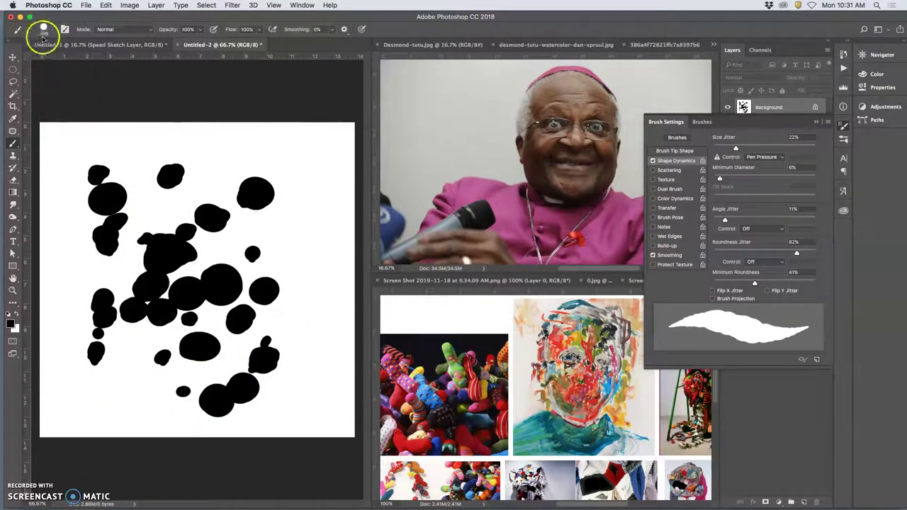
# Step: Reduce the brush size to 89 pixels and dab smaller black blobs between and around the large ones
pyautogui.click(43, 29)
pyautogui.click(83, 58)
pyautogui.click(325, 235)
pyautogui.click(293, 272)
pyautogui.click(272, 273)
pyautogui.click(126, 178)
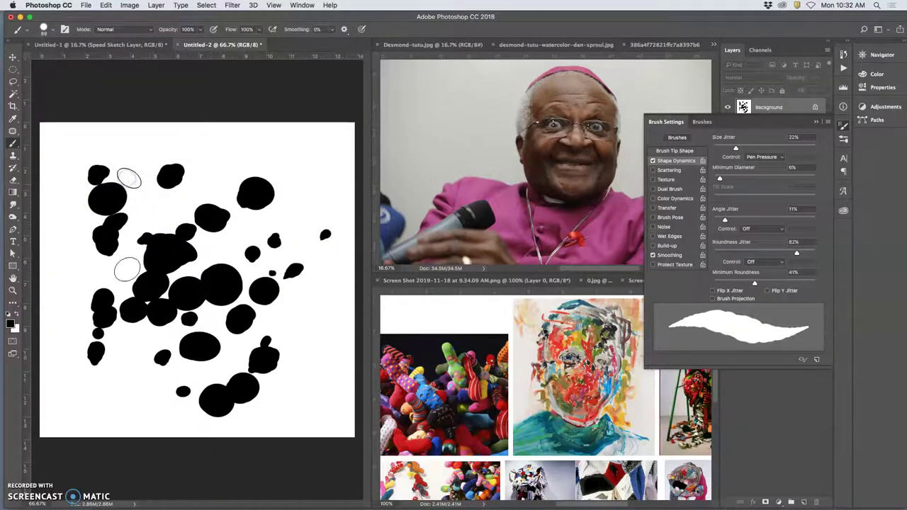
pyautogui.click(117, 275)
pyautogui.click(70, 254)
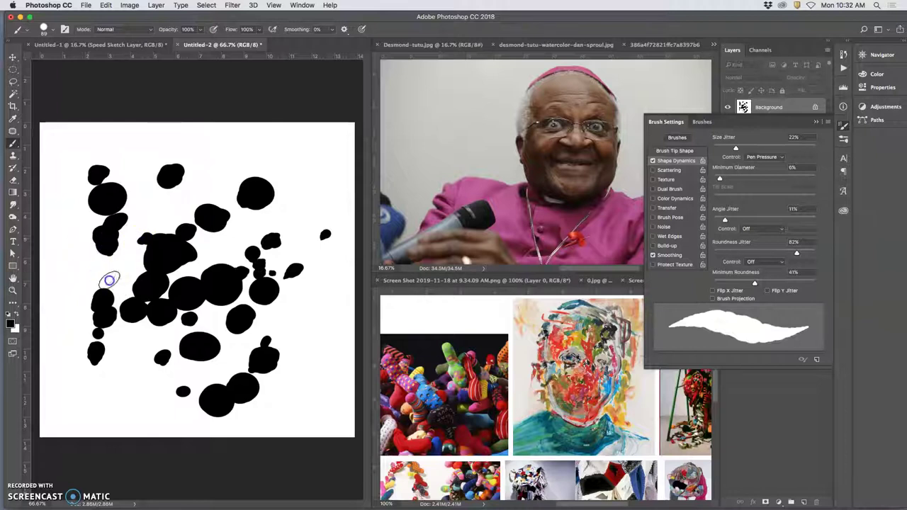
pyautogui.click(107, 233)
pyautogui.click(139, 194)
pyautogui.click(142, 163)
pyautogui.click(142, 163)
pyautogui.click(135, 177)
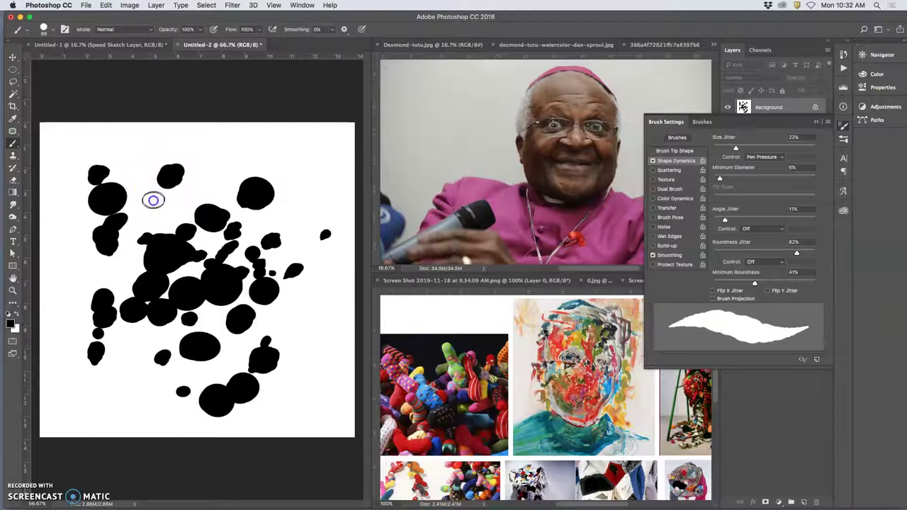
pyautogui.click(125, 257)
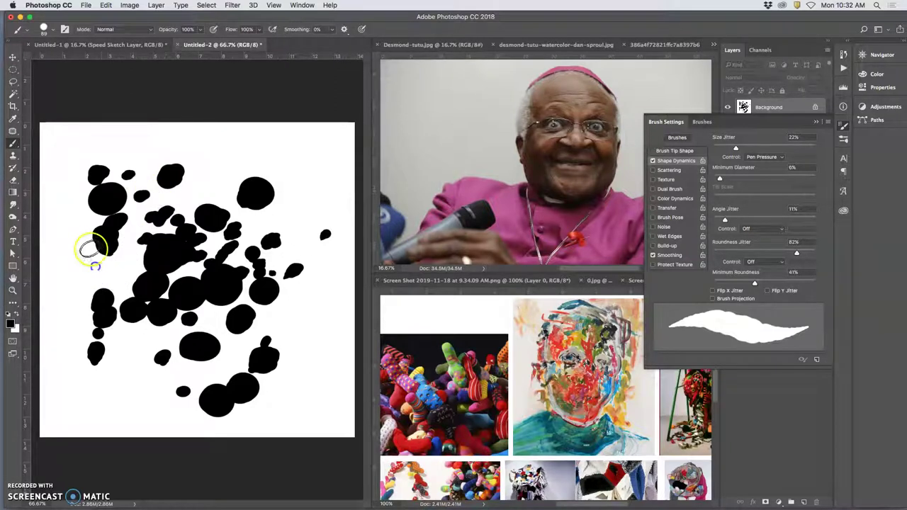
pyautogui.click(81, 222)
pyautogui.click(107, 273)
pyautogui.click(123, 279)
pyautogui.click(294, 323)
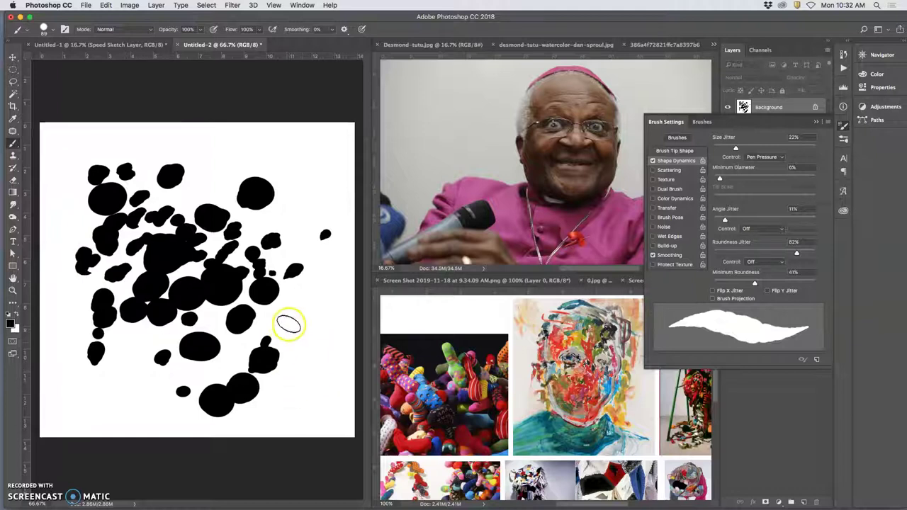
pyautogui.moveTo(294, 315)
pyautogui.mouseDown()
pyautogui.moveTo(308, 307)
pyautogui.moveTo(304, 299)
pyautogui.mouseUp()
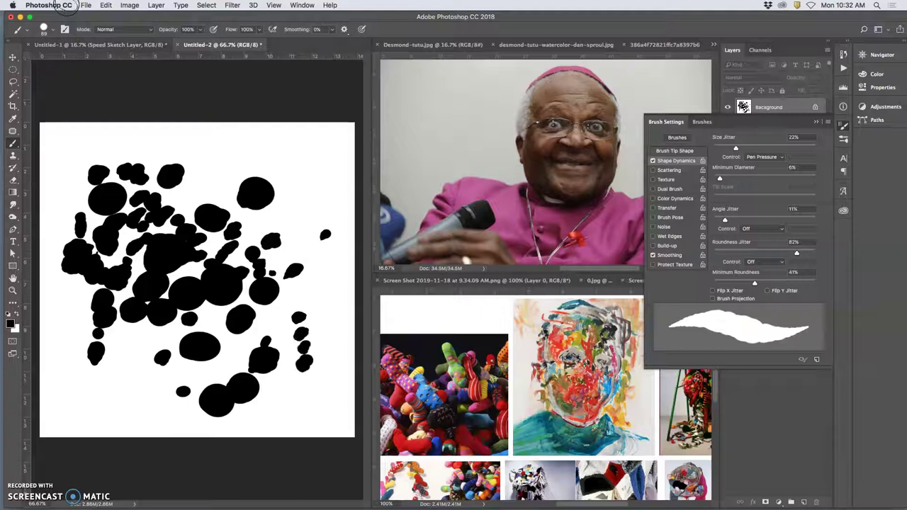
# Step: In the performance preferences, set the memory usage to 12882 MB and the history states to 100
pyautogui.click(67, 6)
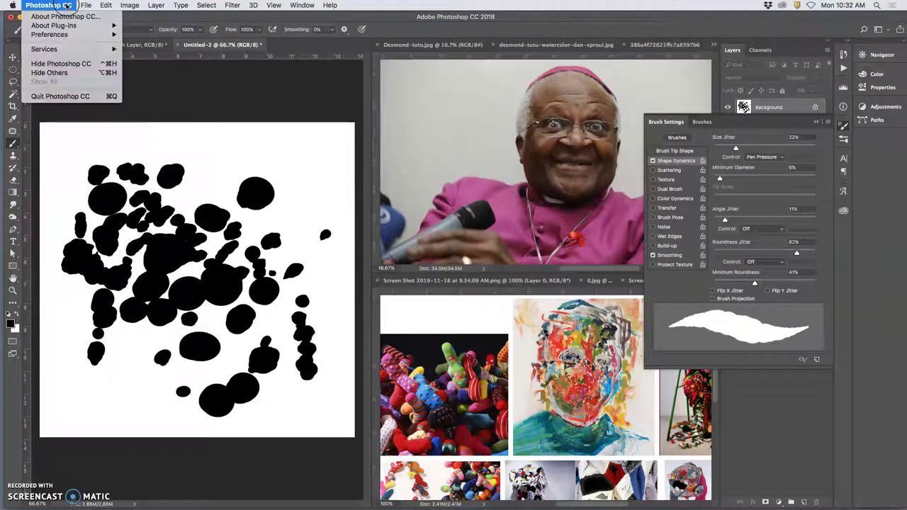
pyautogui.moveTo(60, 34)
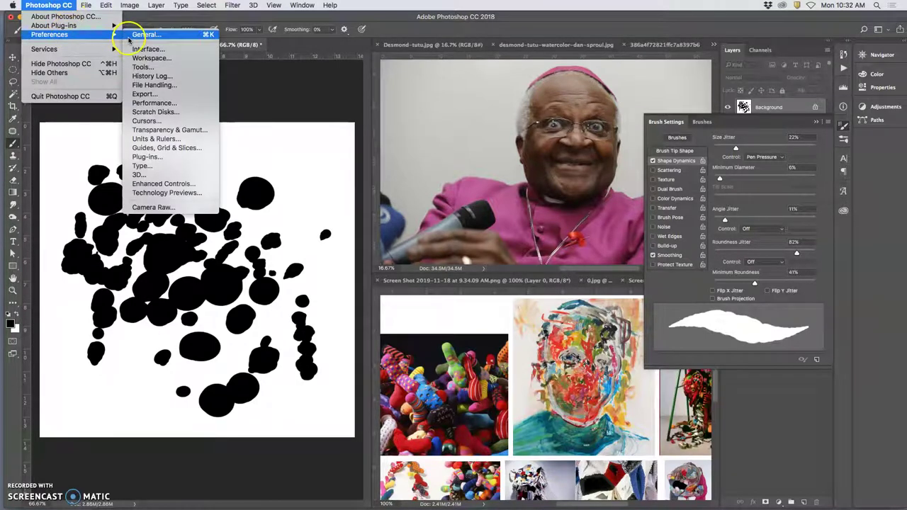
pyautogui.click(162, 107)
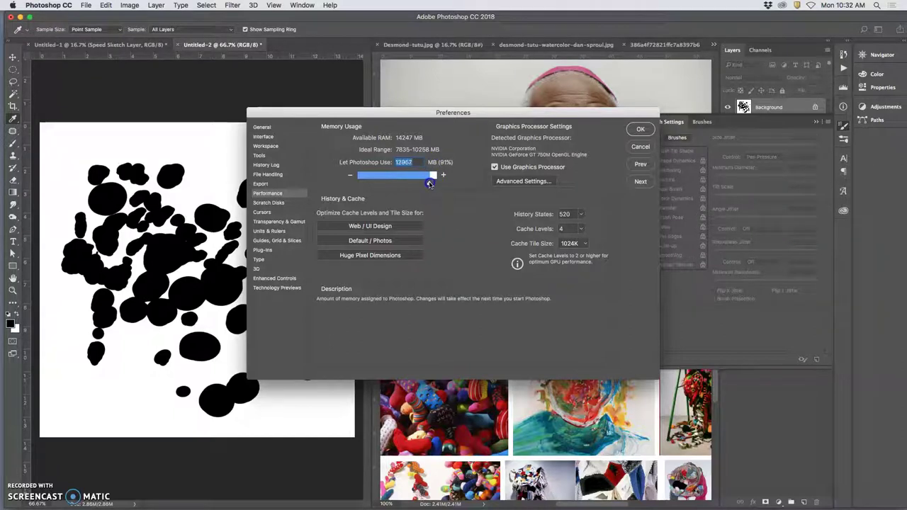
pyautogui.click(580, 214)
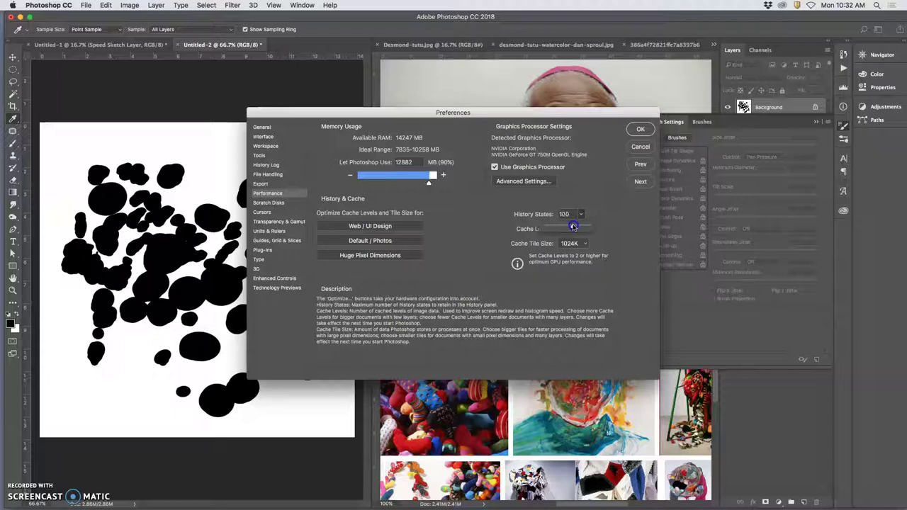
pyautogui.click(636, 135)
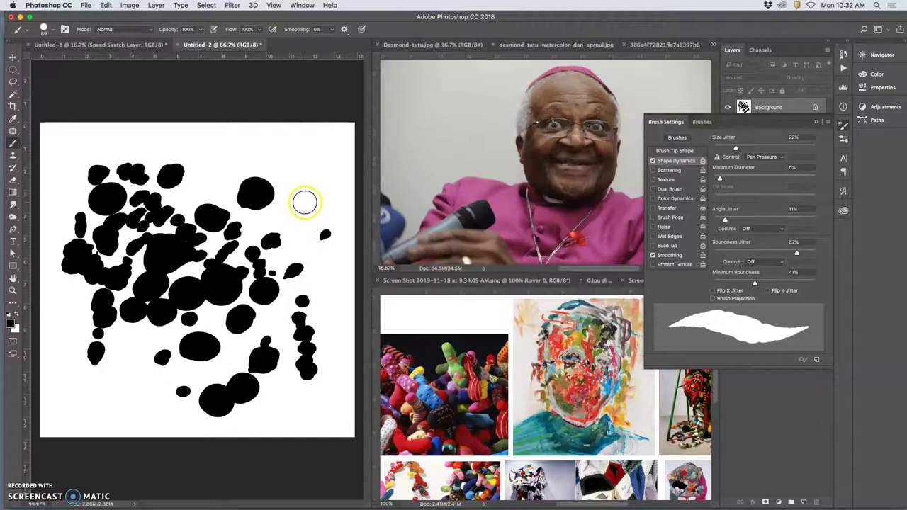
# Step: Fill the gaps and outer edges of the blob cluster with more small black dabs and short slanted strokes
pyautogui.click(211, 176)
pyautogui.moveTo(205, 179)
pyautogui.mouseDown()
pyautogui.moveTo(198, 157)
pyautogui.moveTo(155, 145)
pyautogui.moveTo(141, 156)
pyautogui.moveTo(89, 153)
pyautogui.moveTo(71, 173)
pyautogui.mouseUp()
pyautogui.click(174, 277)
pyautogui.click(145, 358)
pyautogui.click(133, 344)
pyautogui.moveTo(142, 342)
pyautogui.mouseDown()
pyautogui.moveTo(67, 298)
pyautogui.moveTo(68, 271)
pyautogui.moveTo(83, 288)
pyautogui.mouseUp()
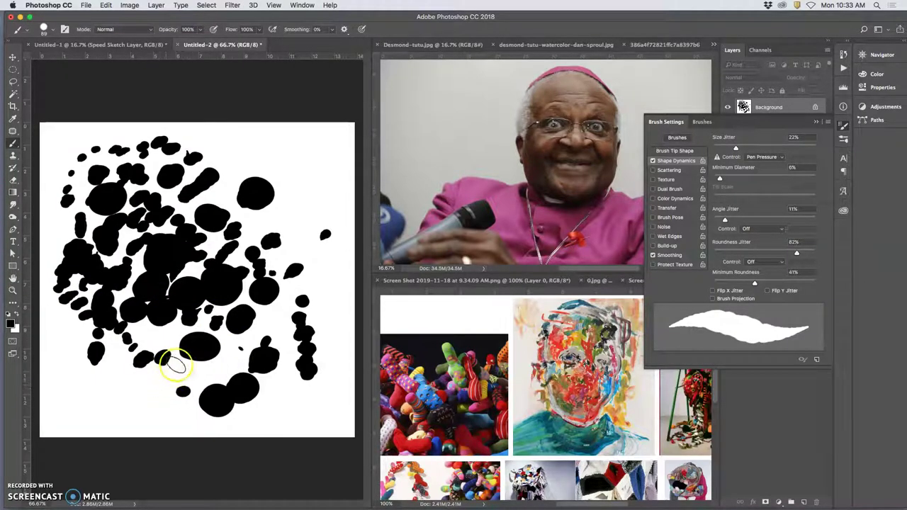
pyautogui.moveTo(155, 380)
pyautogui.mouseDown()
pyautogui.moveTo(157, 328)
pyautogui.moveTo(144, 342)
pyautogui.moveTo(267, 341)
pyautogui.moveTo(264, 324)
pyautogui.moveTo(294, 351)
pyautogui.moveTo(283, 395)
pyautogui.moveTo(306, 402)
pyautogui.moveTo(324, 392)
pyautogui.moveTo(323, 334)
pyautogui.moveTo(287, 300)
pyautogui.moveTo(281, 241)
pyautogui.moveTo(228, 202)
pyautogui.moveTo(227, 186)
pyautogui.moveTo(182, 210)
pyautogui.moveTo(164, 192)
pyautogui.mouseUp()
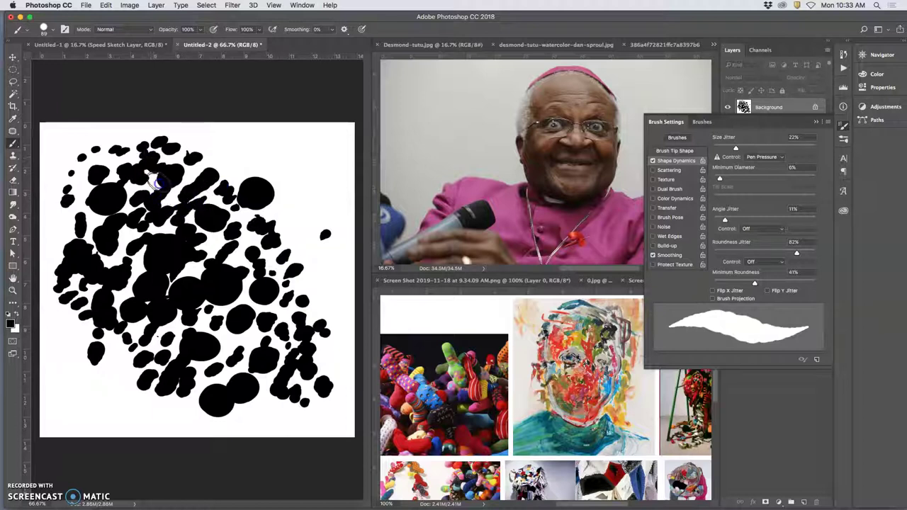
pyautogui.moveTo(64, 230)
pyautogui.mouseDown()
pyautogui.moveTo(112, 242)
pyautogui.moveTo(138, 265)
pyautogui.moveTo(148, 285)
pyautogui.moveTo(114, 301)
pyautogui.moveTo(128, 358)
pyautogui.moveTo(149, 357)
pyautogui.moveTo(156, 367)
pyautogui.moveTo(263, 291)
pyautogui.moveTo(256, 360)
pyautogui.moveTo(310, 306)
pyautogui.moveTo(275, 304)
pyautogui.moveTo(236, 238)
pyautogui.moveTo(205, 245)
pyautogui.moveTo(229, 193)
pyautogui.moveTo(222, 173)
pyautogui.moveTo(272, 195)
pyautogui.moveTo(298, 211)
pyautogui.moveTo(320, 291)
pyautogui.moveTo(306, 325)
pyautogui.moveTo(285, 335)
pyautogui.mouseUp()
pyautogui.moveTo(217, 267)
pyautogui.mouseDown()
pyautogui.moveTo(200, 280)
pyautogui.moveTo(234, 168)
pyautogui.moveTo(203, 174)
pyautogui.mouseUp()
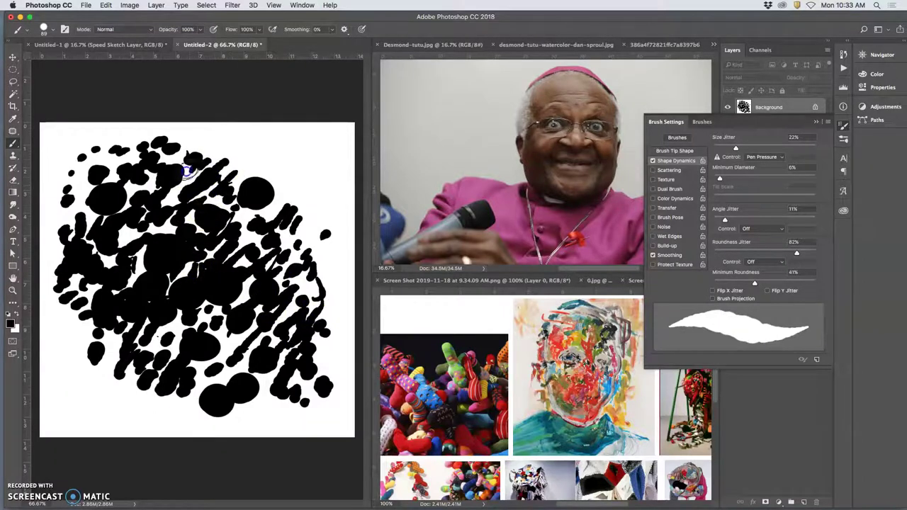
pyautogui.click(158, 180)
pyautogui.click(113, 193)
pyautogui.click(80, 185)
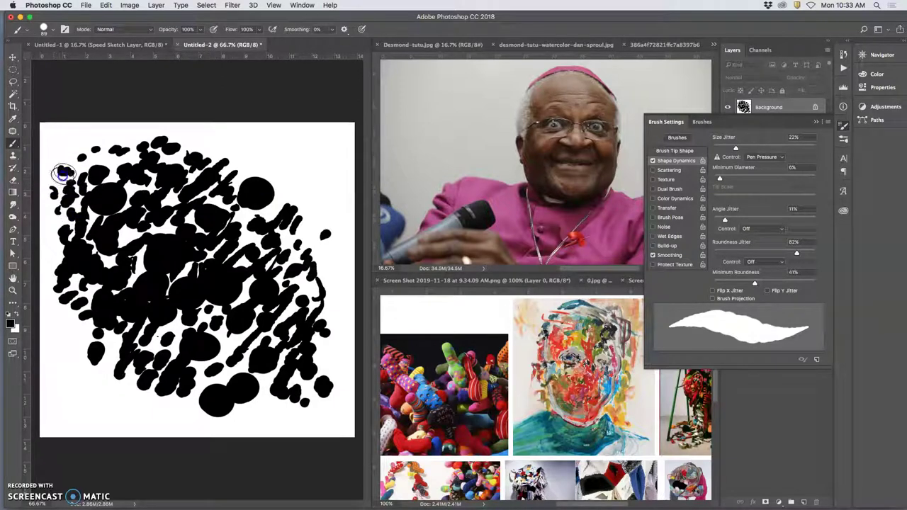
pyautogui.moveTo(61, 169)
pyautogui.mouseDown()
pyautogui.moveTo(108, 158)
pyautogui.moveTo(129, 146)
pyautogui.moveTo(128, 159)
pyautogui.moveTo(137, 150)
pyautogui.moveTo(131, 174)
pyautogui.mouseUp()
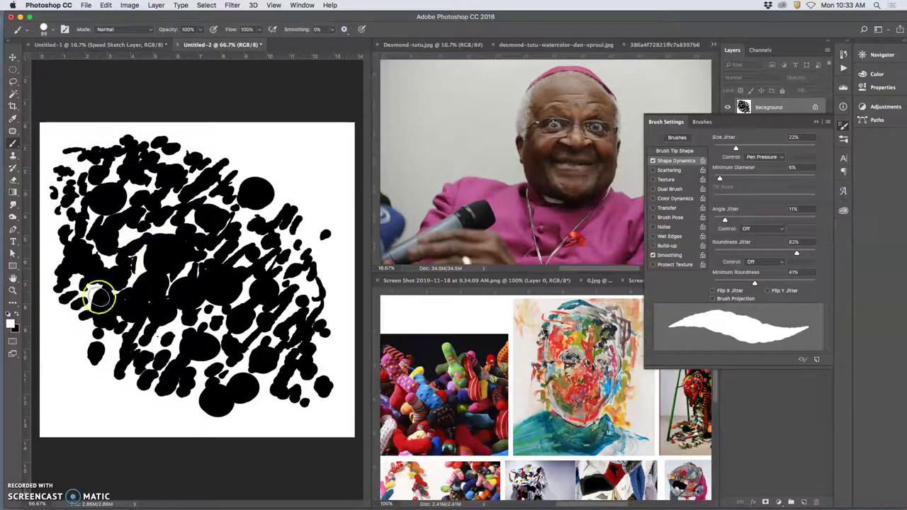
# Step: Break up the black cluster with white dabs and short white strokes, including the large blobs near its edges
pyautogui.click(256, 195)
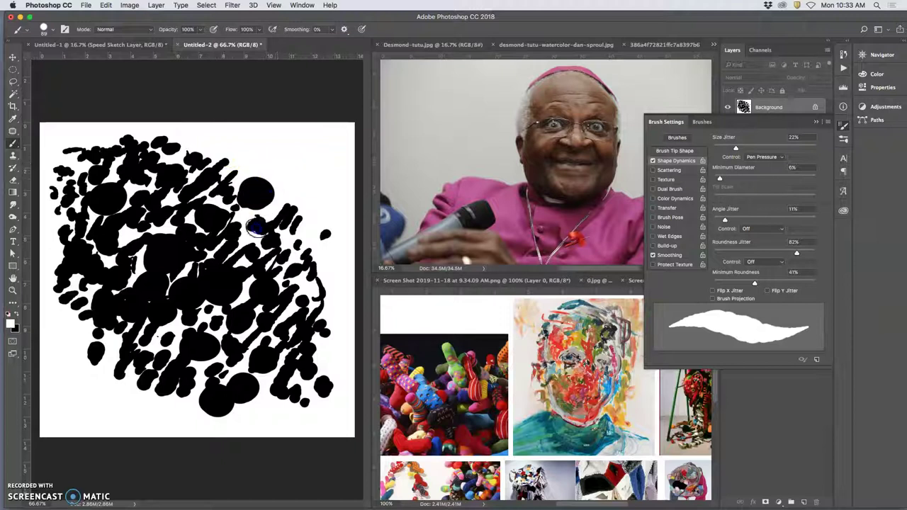
pyautogui.moveTo(249, 235)
pyautogui.mouseDown()
pyautogui.moveTo(217, 297)
pyautogui.moveTo(226, 309)
pyautogui.moveTo(205, 358)
pyautogui.moveTo(146, 260)
pyautogui.moveTo(143, 218)
pyautogui.moveTo(111, 185)
pyautogui.moveTo(104, 215)
pyautogui.moveTo(112, 256)
pyautogui.moveTo(153, 329)
pyautogui.moveTo(151, 195)
pyautogui.moveTo(179, 253)
pyautogui.mouseUp()
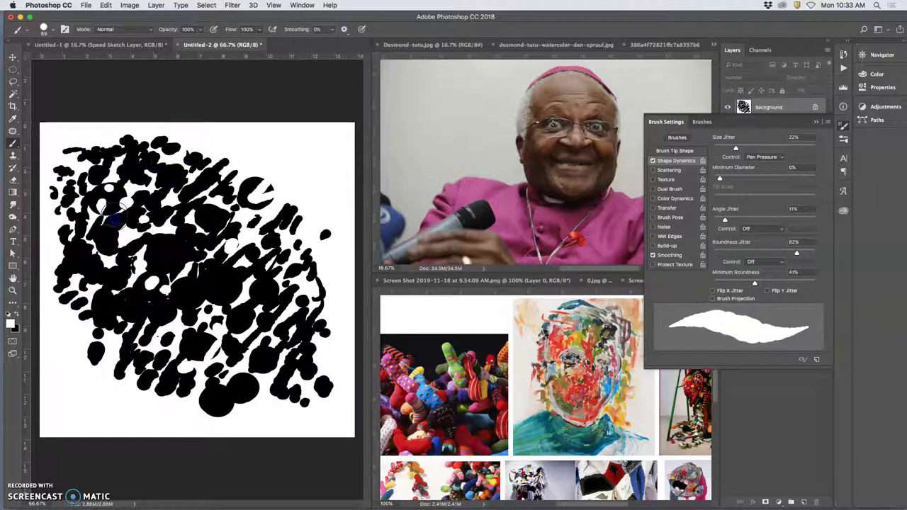
pyautogui.moveTo(114, 222)
pyautogui.mouseDown()
pyautogui.moveTo(154, 178)
pyautogui.moveTo(135, 200)
pyautogui.mouseUp()
pyautogui.moveTo(104, 242)
pyautogui.mouseDown()
pyautogui.moveTo(96, 290)
pyautogui.moveTo(185, 329)
pyautogui.moveTo(209, 353)
pyautogui.moveTo(304, 356)
pyautogui.moveTo(271, 297)
pyautogui.mouseUp()
pyautogui.moveTo(243, 254)
pyautogui.mouseDown()
pyautogui.moveTo(222, 276)
pyautogui.moveTo(208, 193)
pyautogui.moveTo(197, 186)
pyautogui.mouseUp()
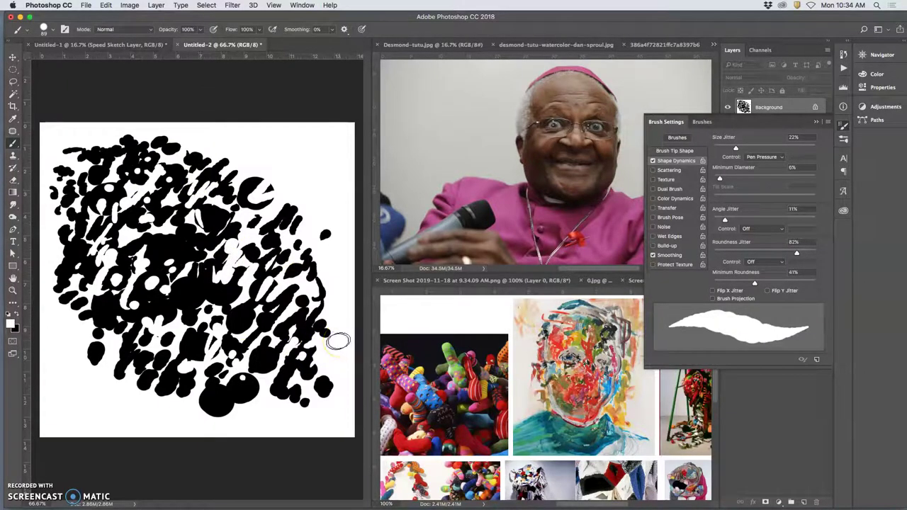
pyautogui.click(216, 371)
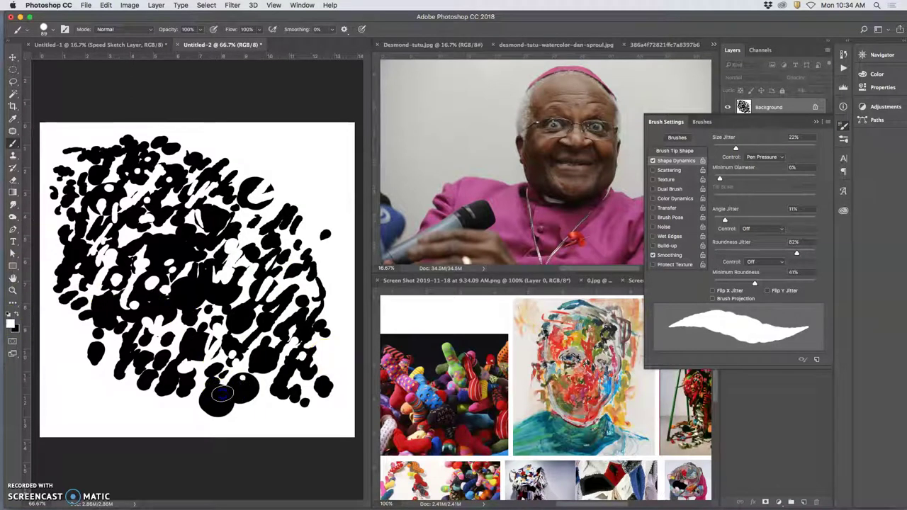
pyautogui.click(239, 416)
pyautogui.click(333, 322)
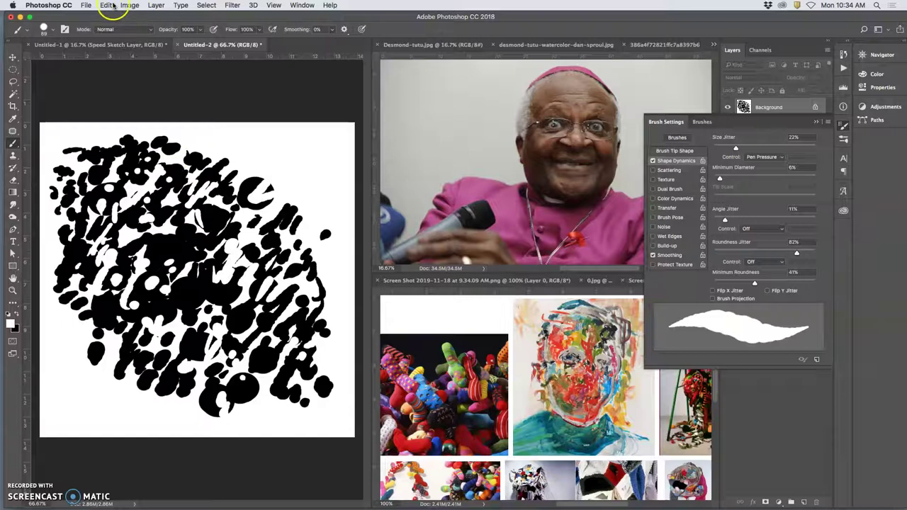
# Step: Define the blob texture as a new brush preset, naming it with the artist's name followed by "Tutu Brush"
pyautogui.click(107, 5)
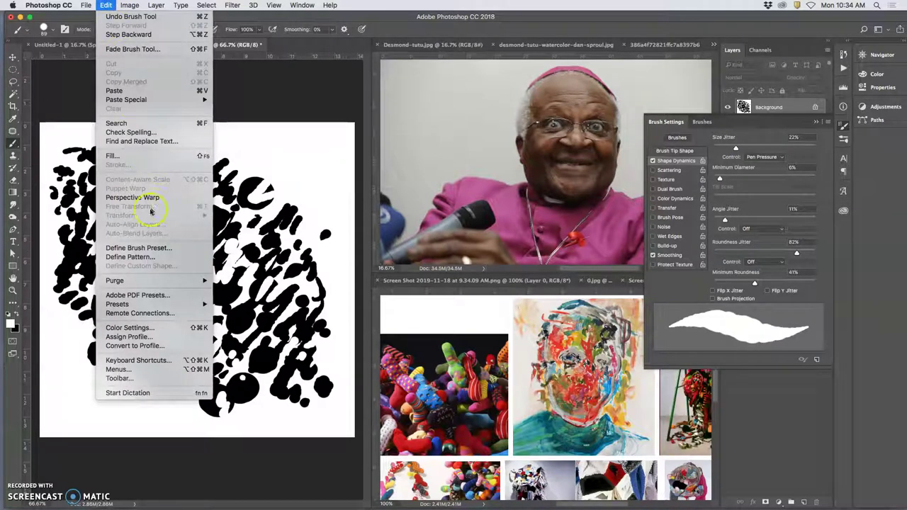
pyautogui.click(160, 250)
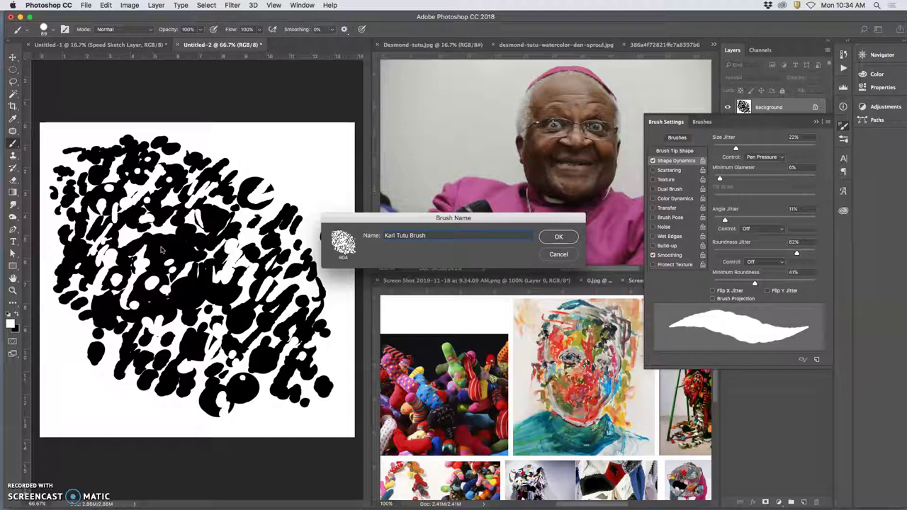
pyautogui.click(560, 238)
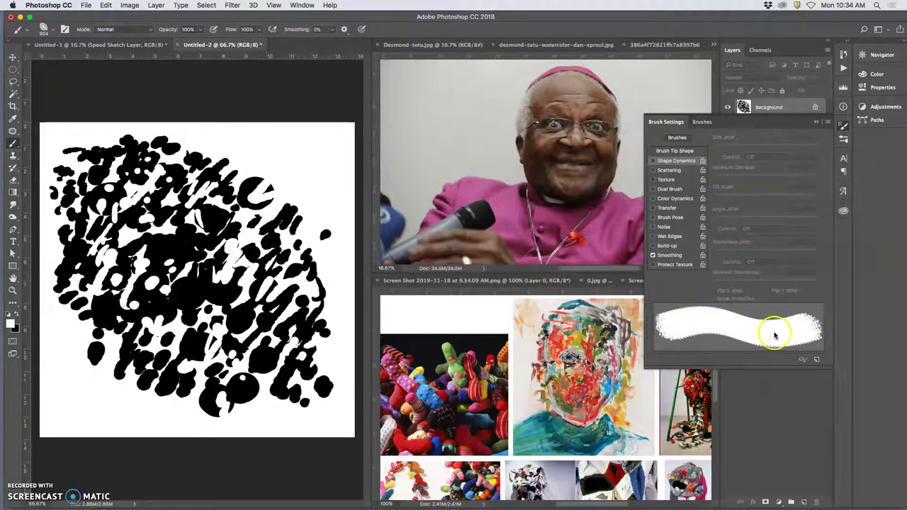
# Step: Enable Shape Dynamics with size jitter 22% on Pen Pressure, minimum diameter 5%, angle jitter 26%, roundness jitter 35% and minimum roundness 16%
pyautogui.click(653, 161)
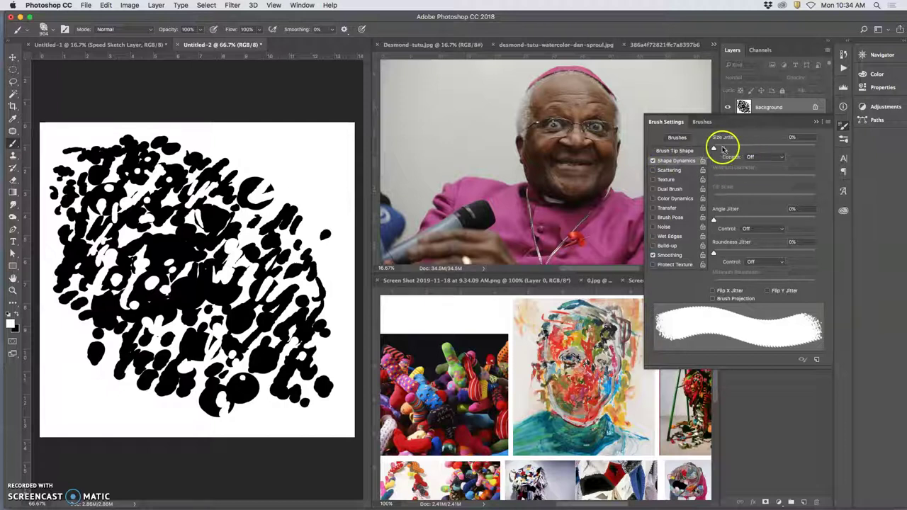
pyautogui.click(770, 156)
pyautogui.click(770, 171)
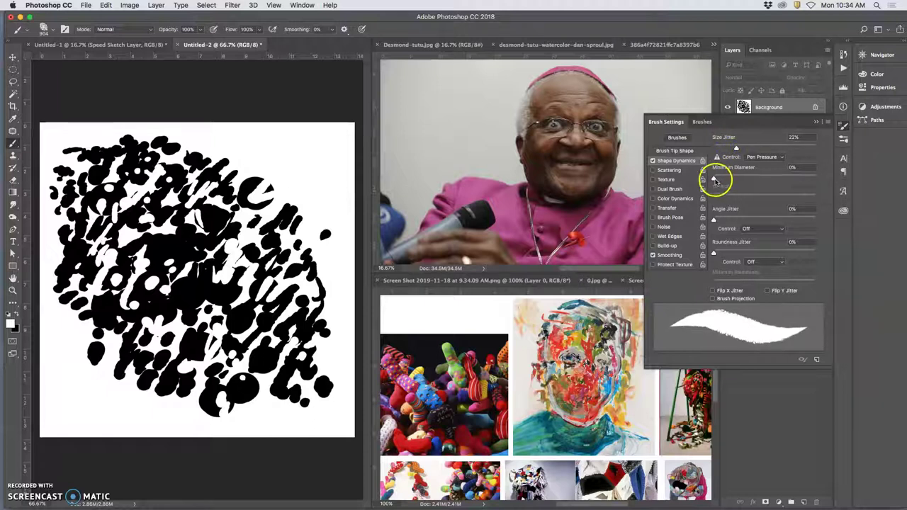
pyautogui.moveTo(714, 178); pyautogui.dragTo(718, 179)
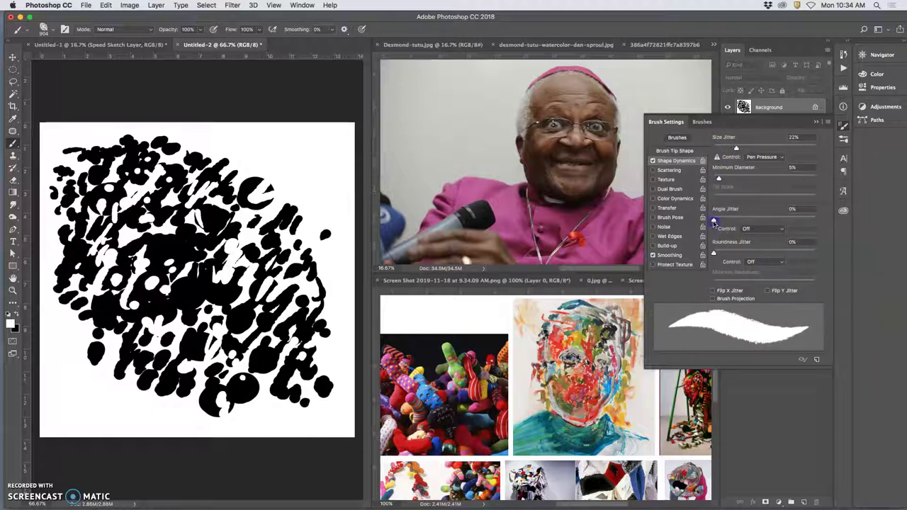
pyautogui.moveTo(716, 222); pyautogui.dragTo(740, 222)
pyautogui.moveTo(714, 253); pyautogui.dragTo(736, 284)
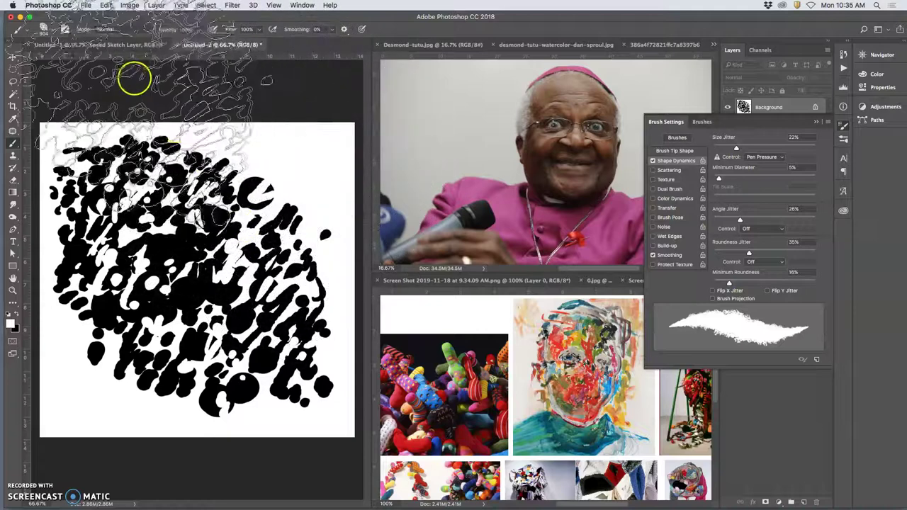
# Step: Switch to the Untitled-1 sketch document, set the new brush's size to 300 px and make the foreground colour black
pyautogui.click(110, 44)
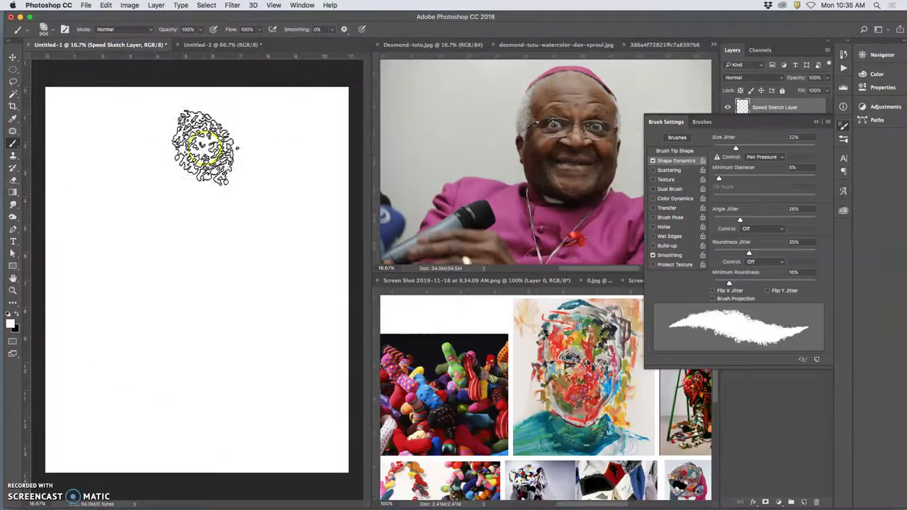
pyautogui.click(53, 30)
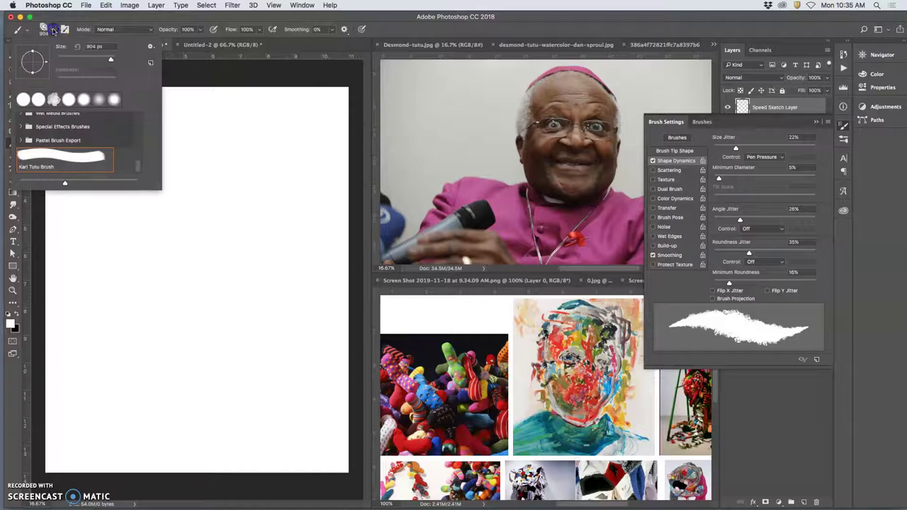
pyautogui.click(87, 60)
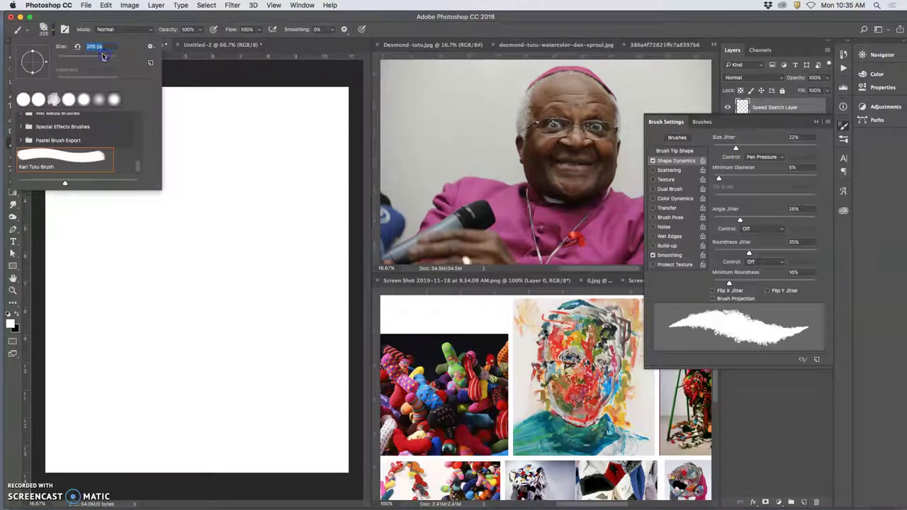
pyautogui.click(282, 151)
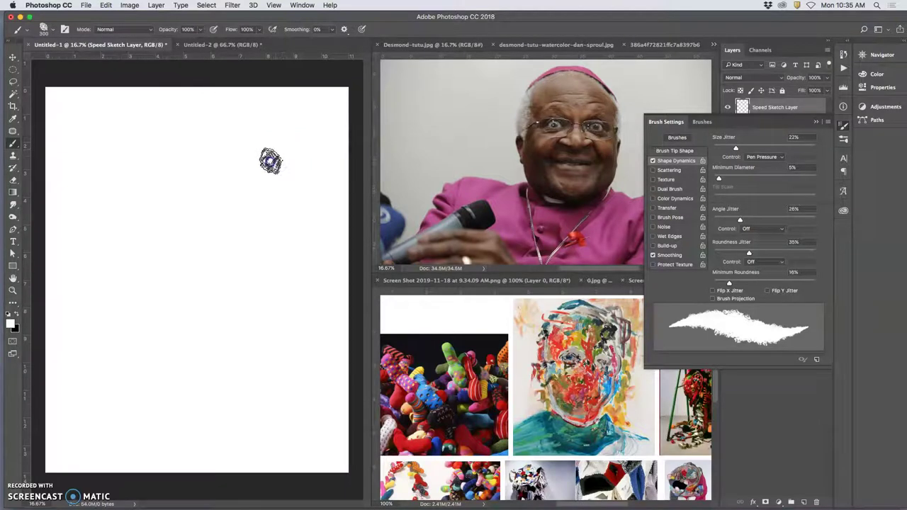
pyautogui.click(9, 314)
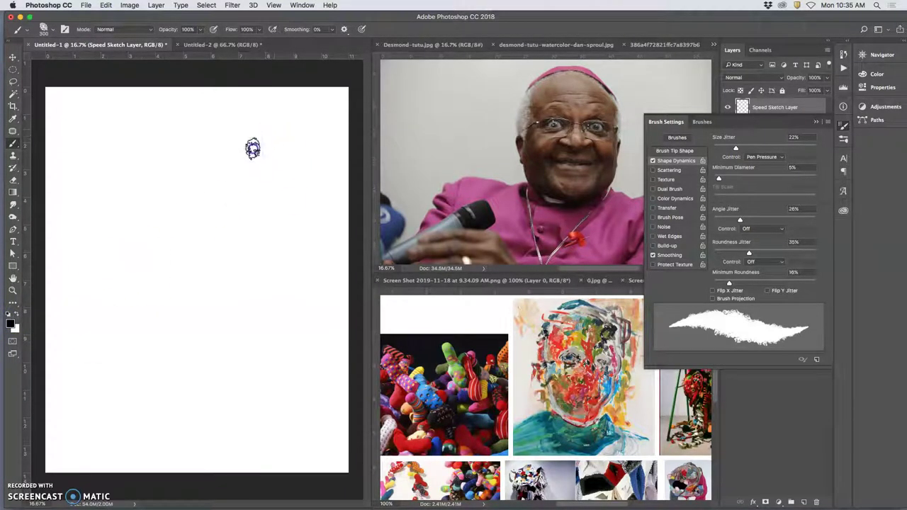
# Step: Paint a long curved black test stroke on the Speed Sketch Layer and examine its textured edges up close
pyautogui.moveTo(275, 130)
pyautogui.mouseDown()
pyautogui.moveTo(258, 199)
pyautogui.moveTo(204, 237)
pyautogui.mouseUp()
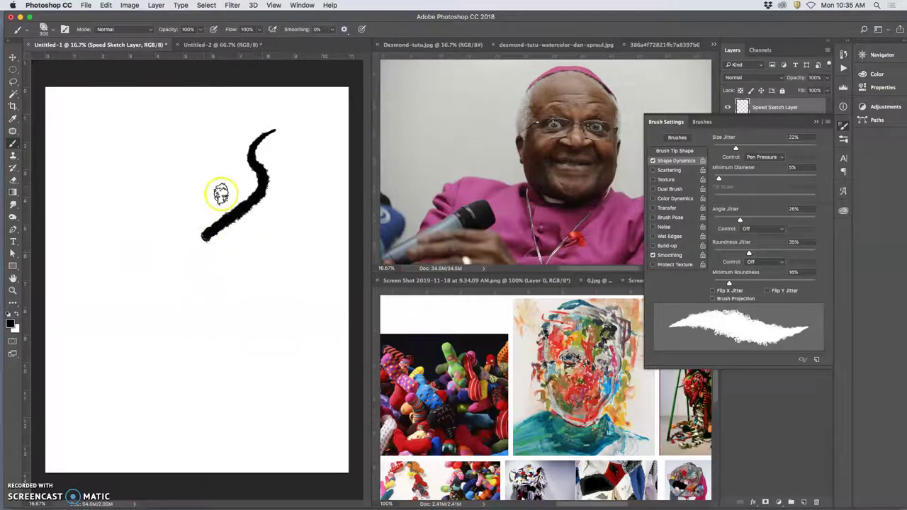
pyautogui.press('super+equal')
pyautogui.press('super+equal')
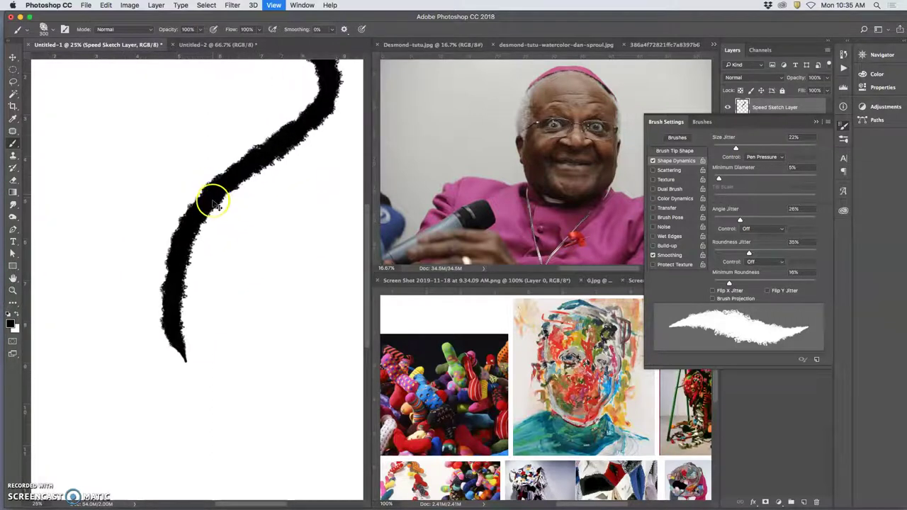
pyautogui.press('super+equal')
pyautogui.press('super+equal')
pyautogui.press('super+equal')
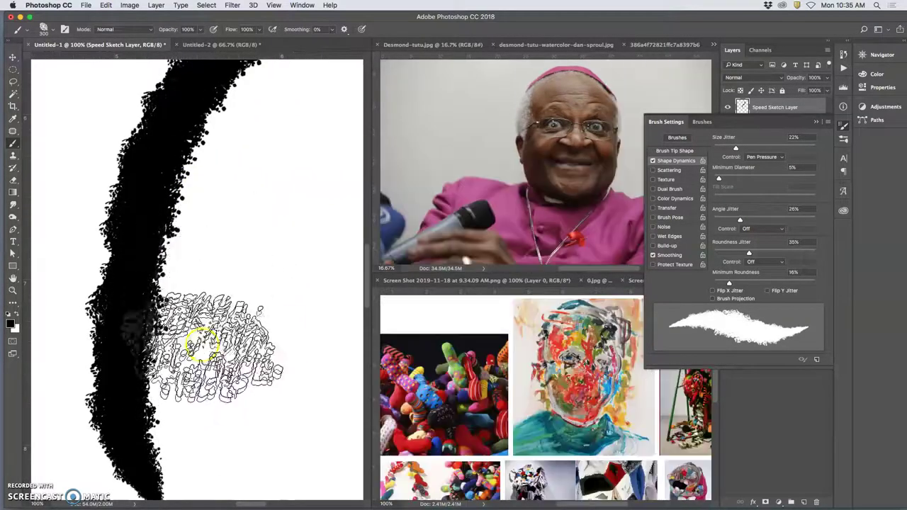
pyautogui.press('super+minus')
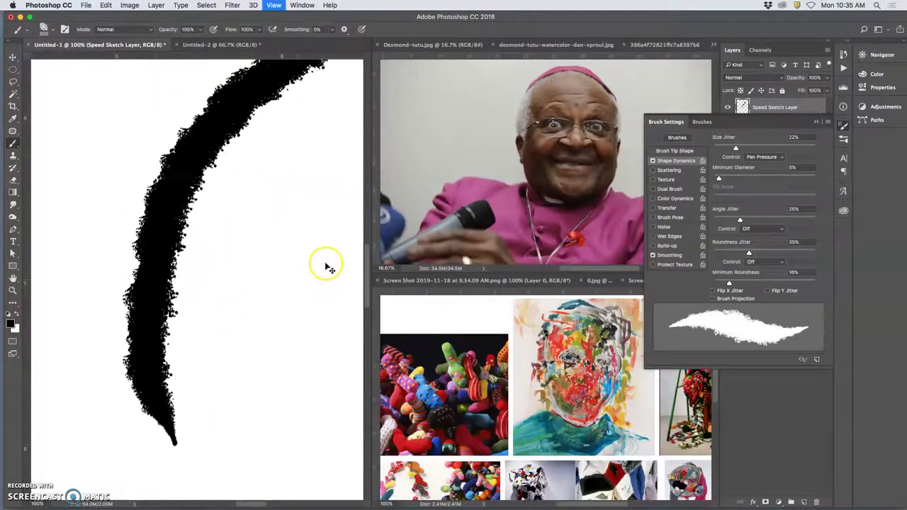
pyautogui.press('super+minus')
pyautogui.press('super+minus')
pyautogui.press('super+minus')
pyautogui.press('super+minus')
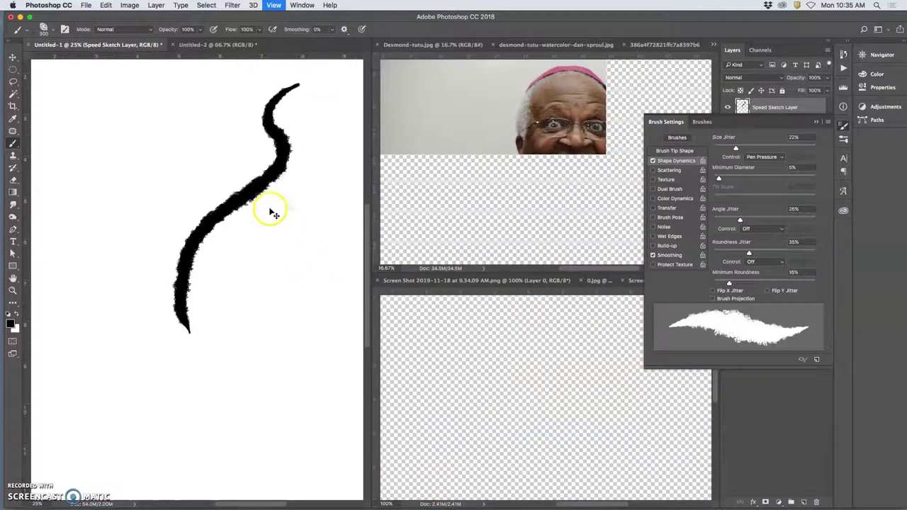
pyautogui.press('super+minus')
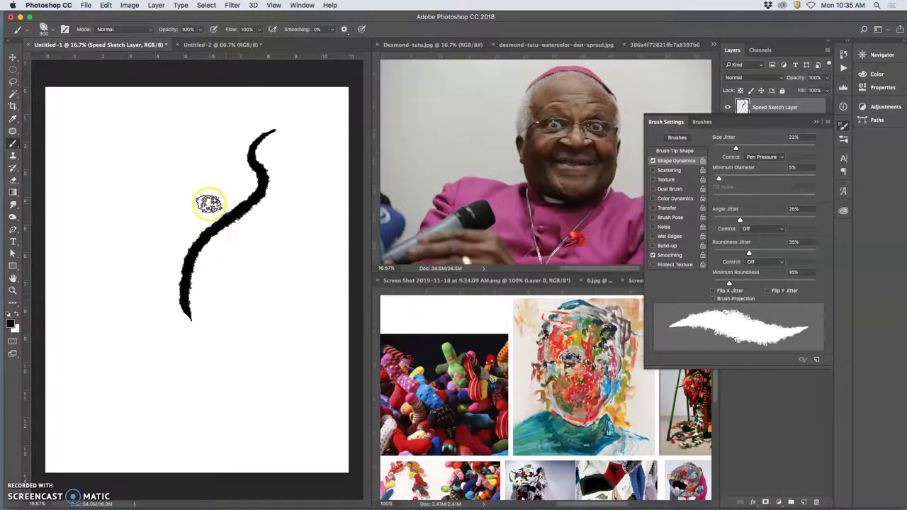
# Step: Clear the test stroke from the Speed Sketch Layer, collapse the brush settings and remove the selection
pyautogui.hotkey('ctrl', 'a')
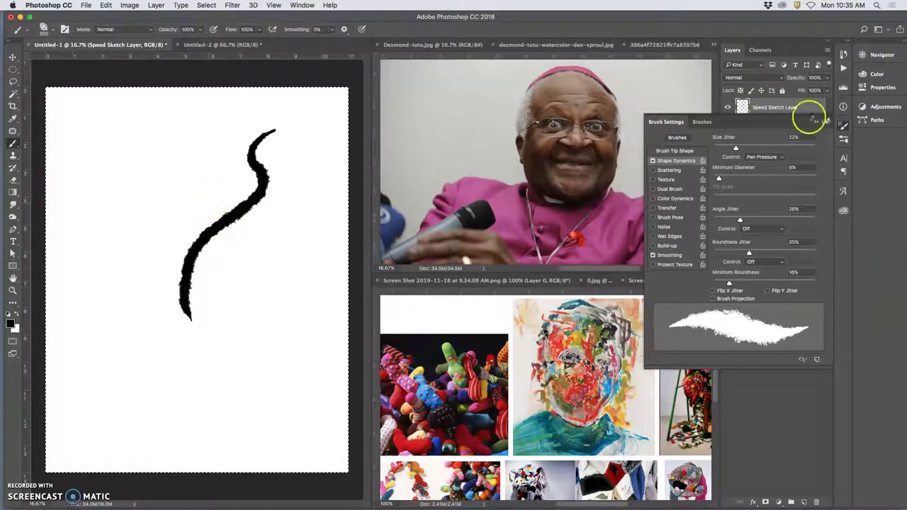
pyautogui.press('Delete')
pyautogui.click(816, 122)
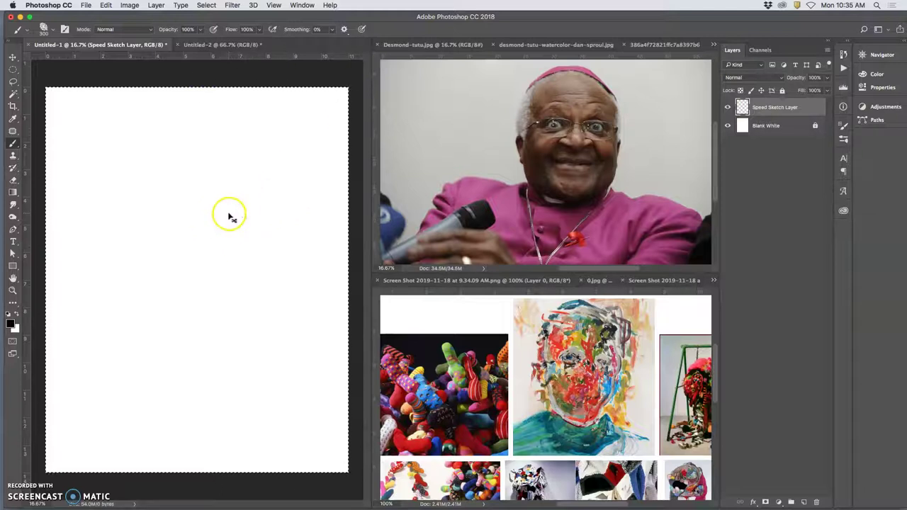
pyautogui.press('super+d')
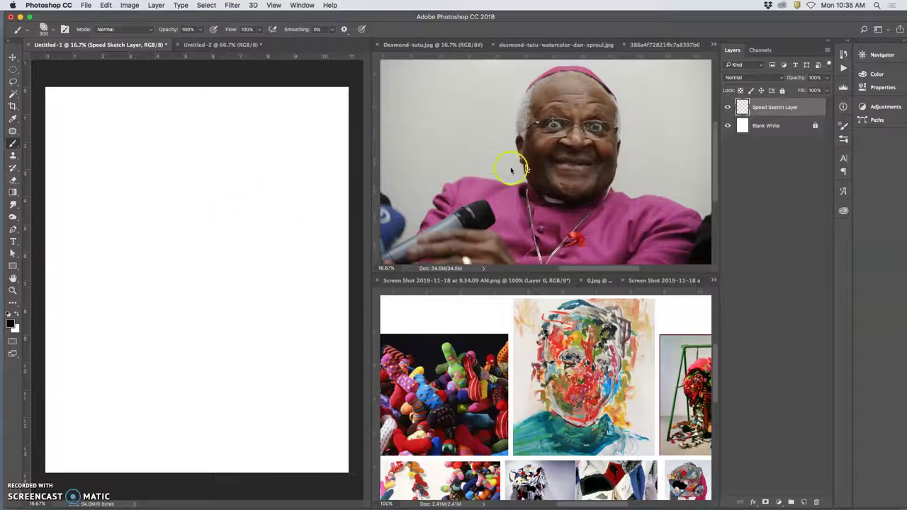
# Step: Try to paint on the Blank White layer and reselect the Speed Sketch Layer
pyautogui.click(785, 129)
pyautogui.click(236, 184)
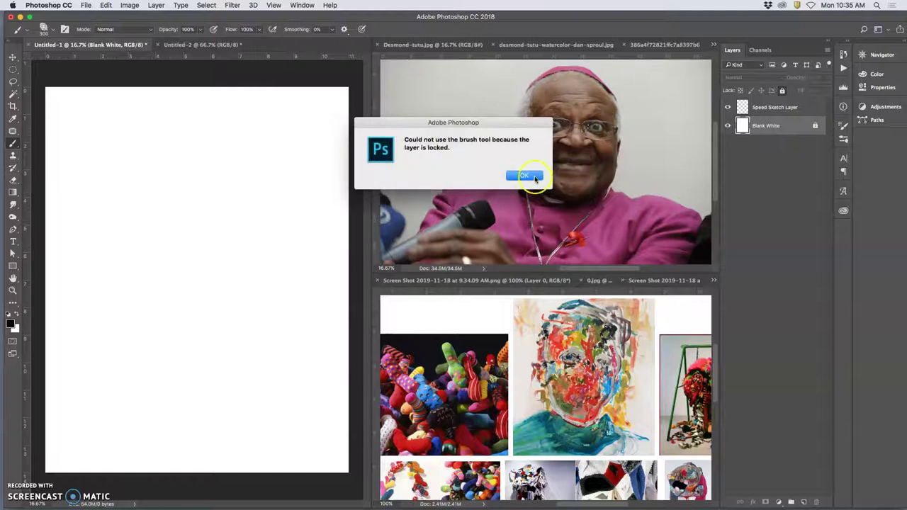
pyautogui.click(524, 176)
pyautogui.click(774, 107)
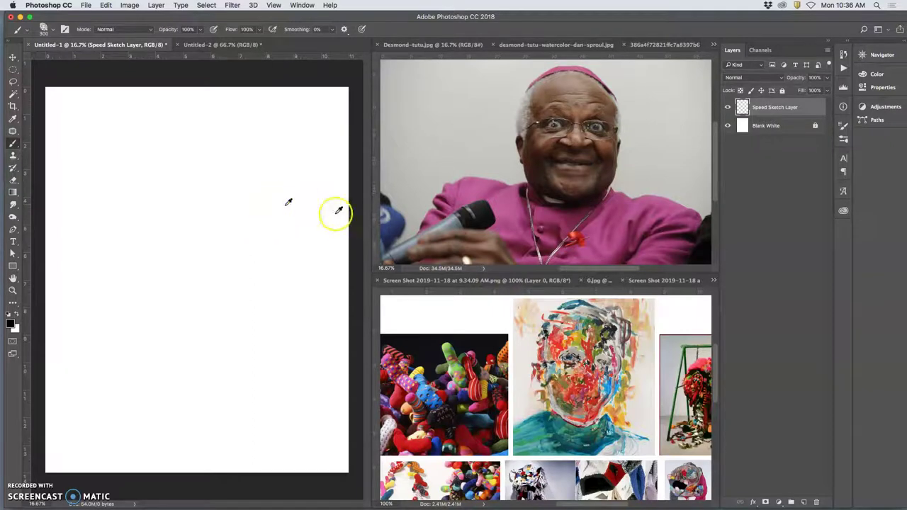
# Step: Pick a tan colour and outline the head with loose curved strokes on the Speed Sketch Layer, using a 166 px brush
pyautogui.moveTo(266, 225)
pyautogui.mouseDown()
pyautogui.moveTo(263, 239)
pyautogui.moveTo(265, 229)
pyautogui.moveTo(276, 234)
pyautogui.mouseUp()
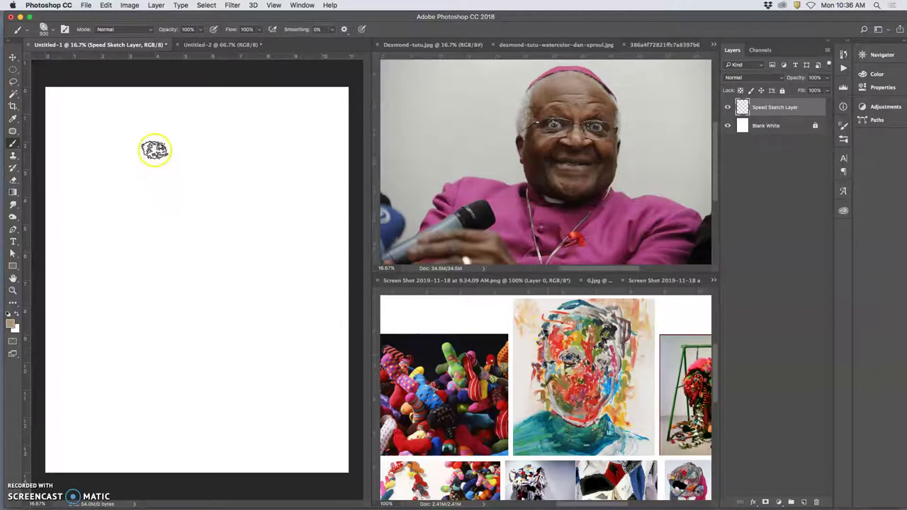
pyautogui.click(50, 30)
pyautogui.moveTo(93, 59); pyautogui.dragTo(96, 60)
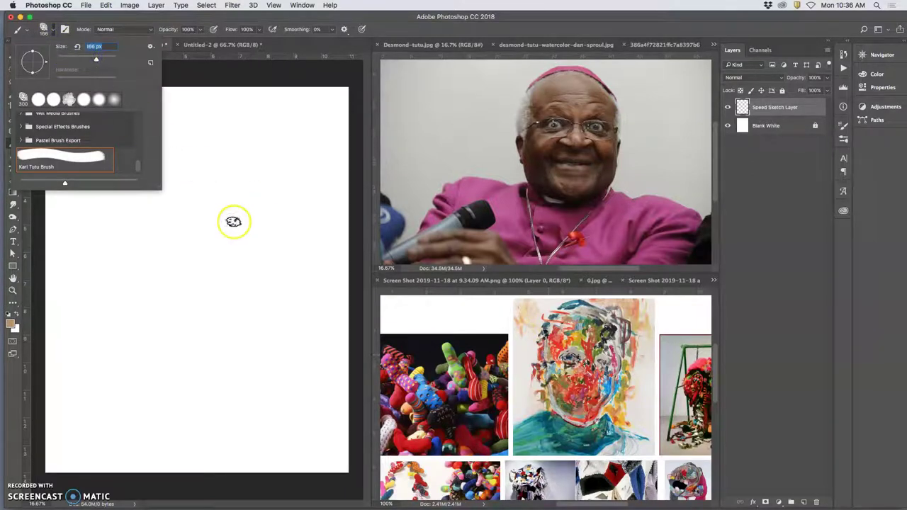
pyautogui.press('Return')
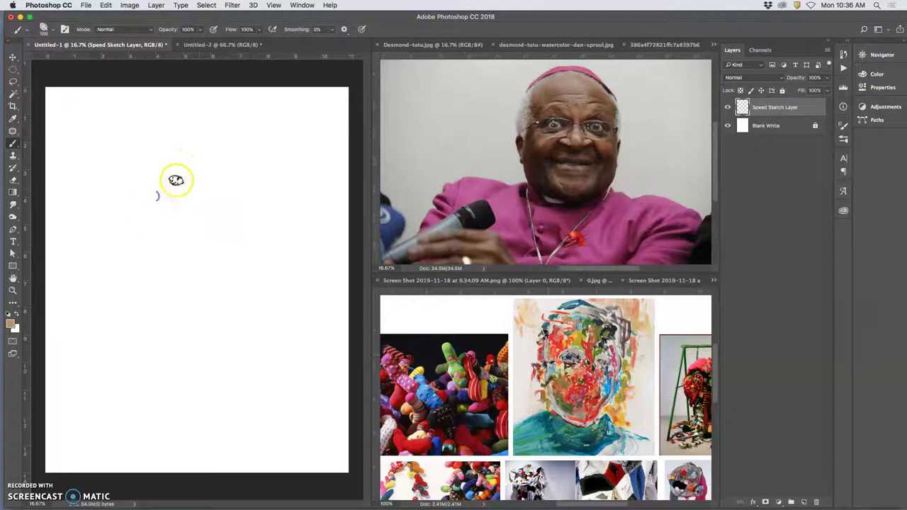
pyautogui.moveTo(122, 234)
pyautogui.mouseDown()
pyautogui.moveTo(162, 182)
pyautogui.moveTo(127, 242)
pyautogui.moveTo(148, 200)
pyautogui.moveTo(135, 259)
pyautogui.mouseUp()
pyautogui.moveTo(152, 200); pyautogui.dragTo(151, 260)
pyautogui.moveTo(157, 205); pyautogui.dragTo(156, 214)
pyautogui.moveTo(198, 157); pyautogui.dragTo(255, 216)
pyautogui.moveTo(221, 158)
pyautogui.mouseDown()
pyautogui.moveTo(272, 214)
pyautogui.moveTo(250, 255)
pyautogui.mouseUp()
pyautogui.moveTo(113, 263); pyautogui.dragTo(215, 286)
pyautogui.moveTo(241, 249)
pyautogui.mouseDown()
pyautogui.moveTo(222, 300)
pyautogui.moveTo(243, 286)
pyautogui.mouseUp()
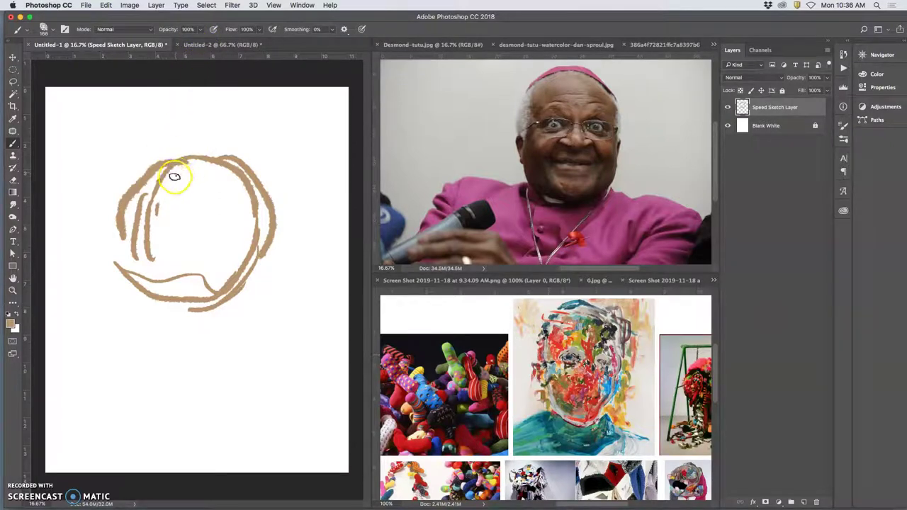
# Step: Increase the brush size to 332 px and fill the head with tan, extending it down to the cheeks and chin
pyautogui.click(55, 32)
pyautogui.moveTo(94, 58); pyautogui.dragTo(106, 60)
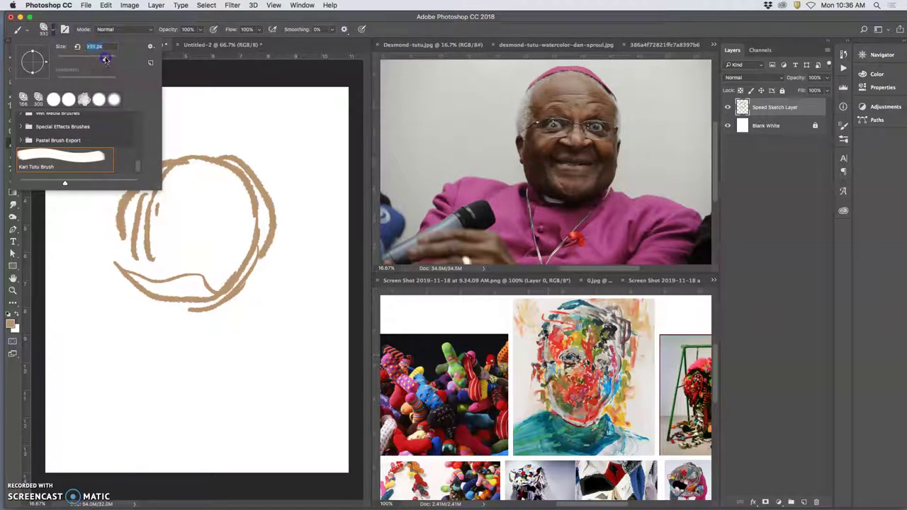
pyautogui.click(217, 168)
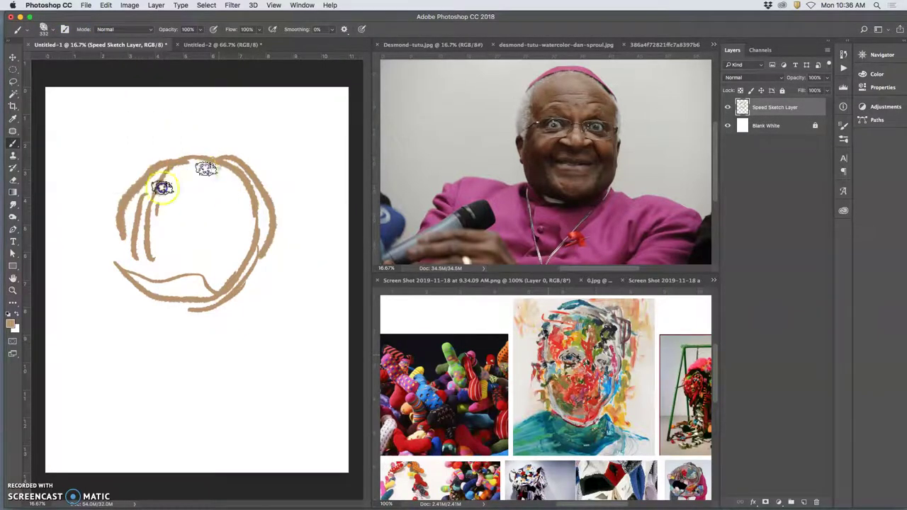
pyautogui.moveTo(139, 201)
pyautogui.mouseDown()
pyautogui.moveTo(155, 223)
pyautogui.moveTo(187, 211)
pyautogui.moveTo(147, 255)
pyautogui.moveTo(178, 251)
pyautogui.moveTo(255, 215)
pyautogui.moveTo(221, 276)
pyautogui.moveTo(261, 256)
pyautogui.moveTo(200, 351)
pyautogui.moveTo(181, 329)
pyautogui.moveTo(175, 291)
pyautogui.moveTo(141, 303)
pyautogui.mouseUp()
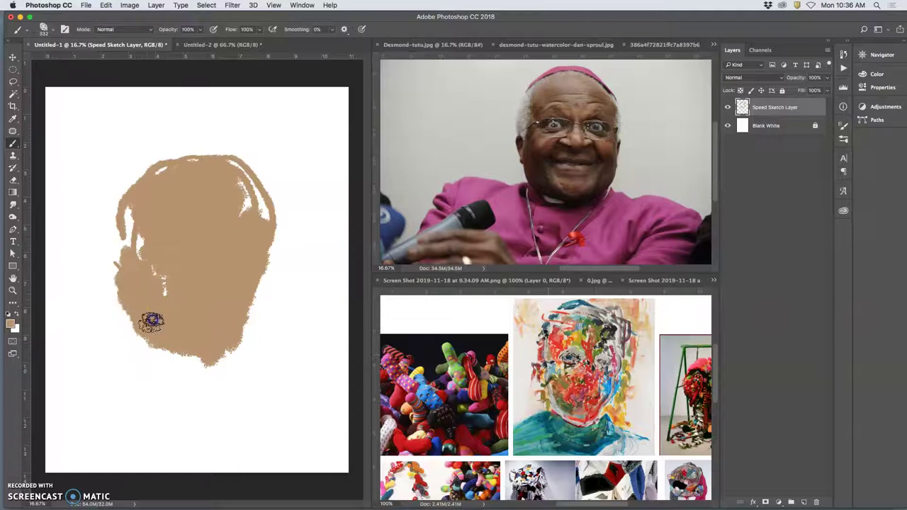
pyautogui.moveTo(148, 288)
pyautogui.mouseDown()
pyautogui.moveTo(121, 285)
pyautogui.moveTo(132, 309)
pyautogui.moveTo(201, 348)
pyautogui.moveTo(244, 332)
pyautogui.moveTo(257, 287)
pyautogui.moveTo(241, 319)
pyautogui.moveTo(260, 289)
pyautogui.moveTo(241, 305)
pyautogui.moveTo(174, 301)
pyautogui.moveTo(142, 214)
pyautogui.moveTo(130, 256)
pyautogui.moveTo(190, 340)
pyautogui.mouseUp()
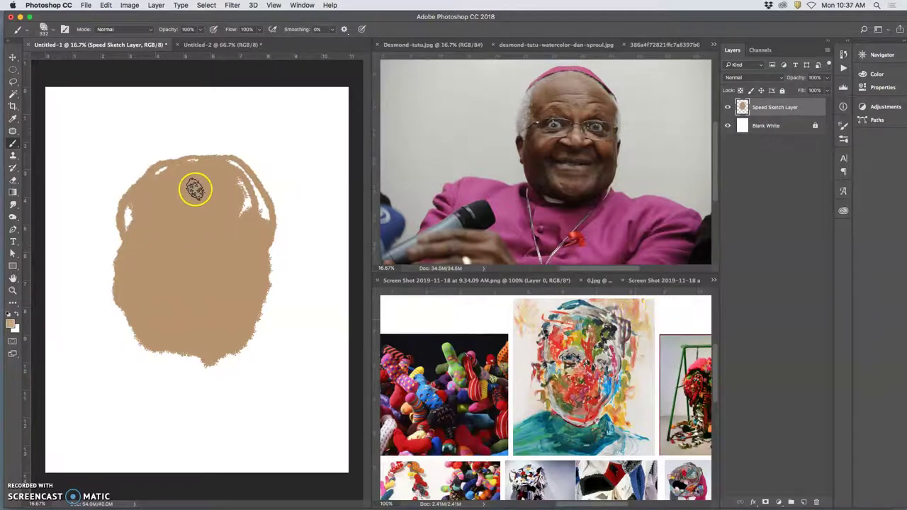
# Step: Paint a peach forehead patch tapering towards the nose and dab small sampled-colour accents on the nose bridge
pyautogui.moveTo(192, 187)
pyautogui.mouseDown()
pyautogui.moveTo(149, 202)
pyautogui.moveTo(219, 176)
pyautogui.moveTo(198, 208)
pyautogui.moveTo(199, 224)
pyautogui.moveTo(230, 211)
pyautogui.moveTo(204, 247)
pyautogui.moveTo(203, 210)
pyautogui.moveTo(215, 252)
pyautogui.moveTo(202, 271)
pyautogui.mouseUp()
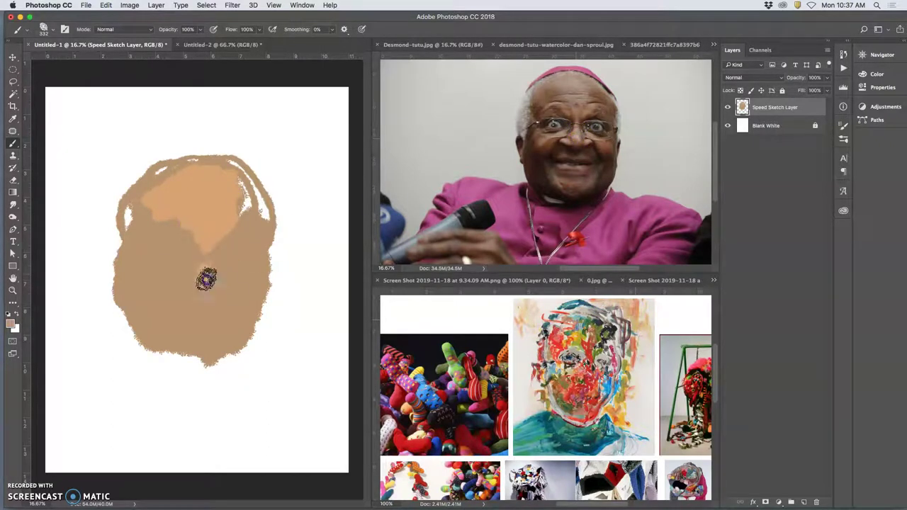
pyautogui.keyDown('alt'); pyautogui.click(578, 137); pyautogui.keyUp('alt')
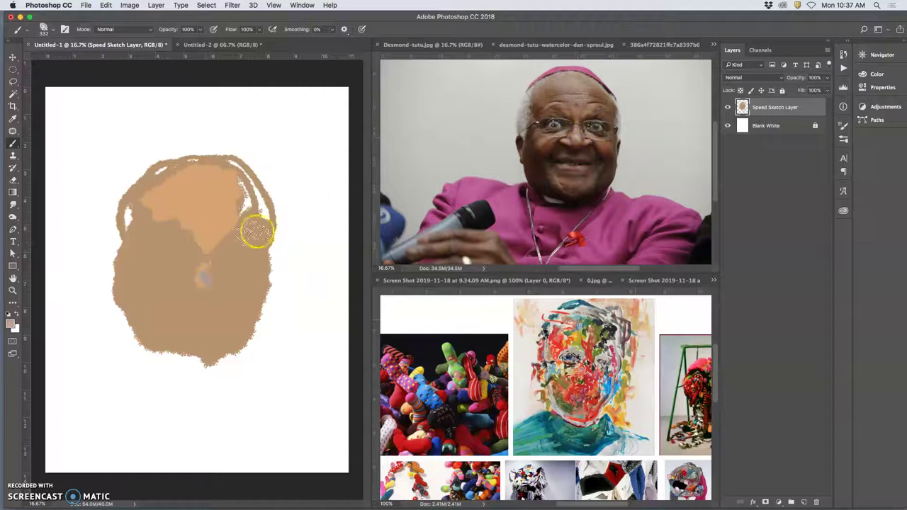
pyautogui.moveTo(220, 251)
pyautogui.mouseDown()
pyautogui.moveTo(205, 276)
pyautogui.moveTo(227, 301)
pyautogui.mouseUp()
# Step: Block in both eye areas with brown strokes and add orange-red patches over and beneath them
pyautogui.moveTo(558, 135); pyautogui.dragTo(543, 136)
pyautogui.moveTo(184, 271); pyautogui.dragTo(201, 262)
pyautogui.moveTo(256, 275)
pyautogui.mouseDown()
pyautogui.moveTo(240, 271)
pyautogui.moveTo(252, 282)
pyautogui.mouseUp()
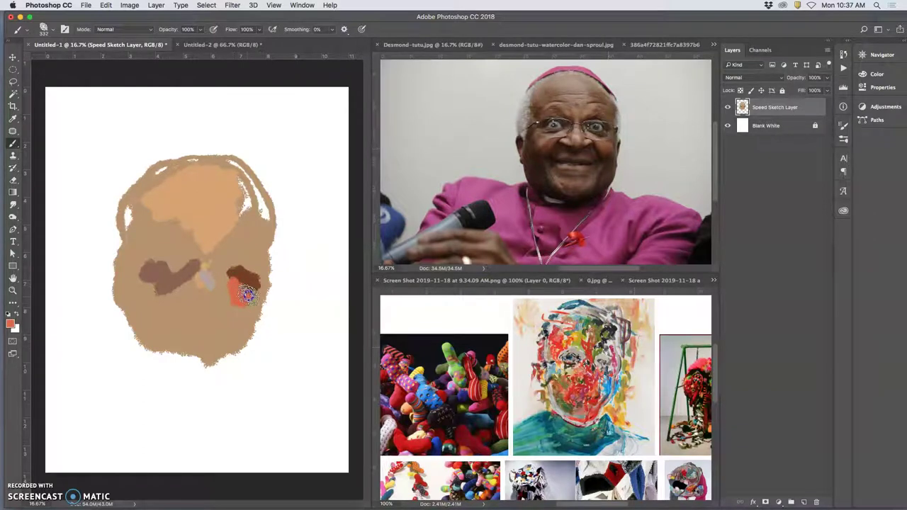
pyautogui.moveTo(249, 297); pyautogui.dragTo(234, 304)
pyautogui.moveTo(164, 287)
pyautogui.mouseDown()
pyautogui.moveTo(170, 265)
pyautogui.moveTo(147, 291)
pyautogui.moveTo(181, 273)
pyautogui.moveTo(213, 303)
pyautogui.mouseUp()
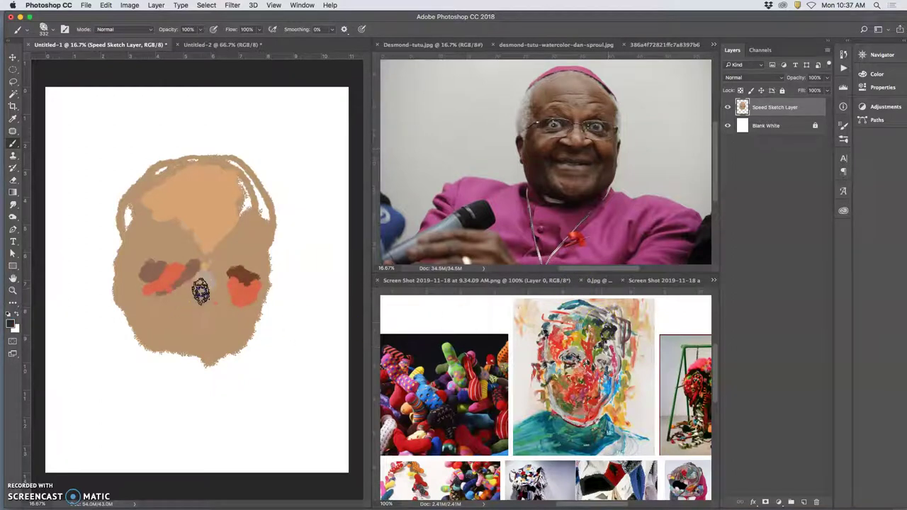
# Step: Paint near-black strokes for the base of the nose, both eyes and brows, and a straight mouth line
pyautogui.moveTo(213, 293); pyautogui.dragTo(219, 296)
pyautogui.click(187, 259)
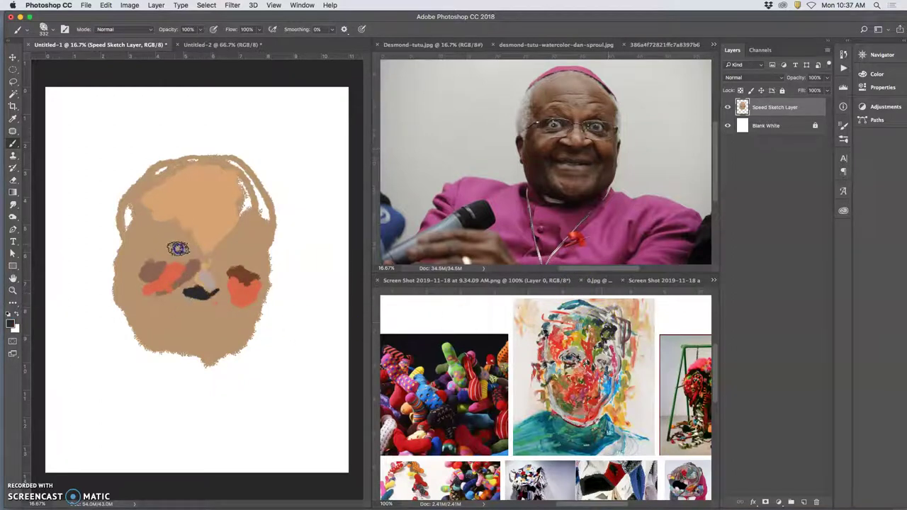
pyautogui.moveTo(176, 248); pyautogui.dragTo(142, 259)
pyautogui.click(235, 249)
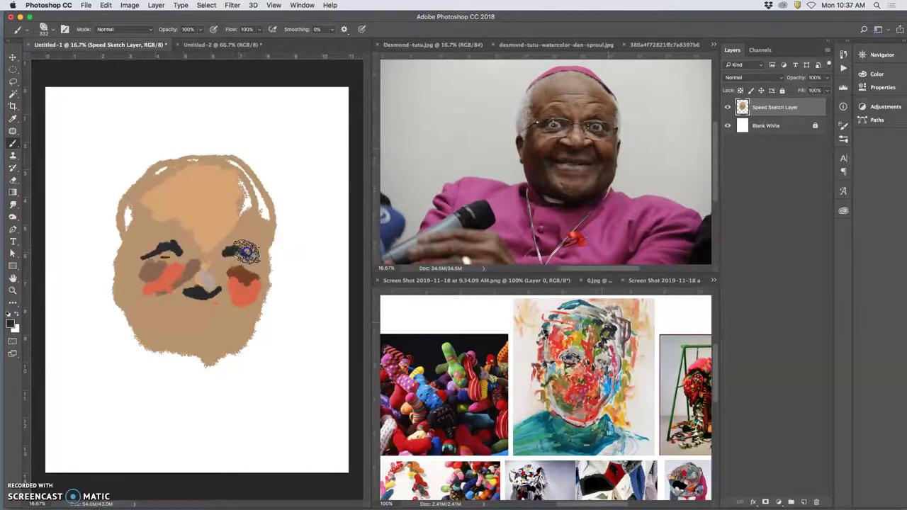
pyautogui.click(186, 319)
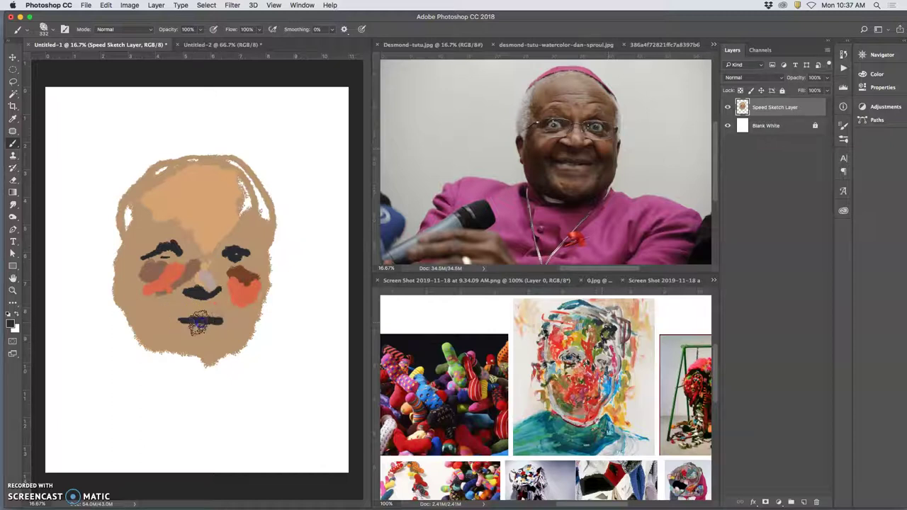
# Step: Paint orange-red lips around the mouth line and add light grey hair along the crown and both sides of the head
pyautogui.keyDown('alt'); pyautogui.click(567, 363); pyautogui.keyUp('alt')
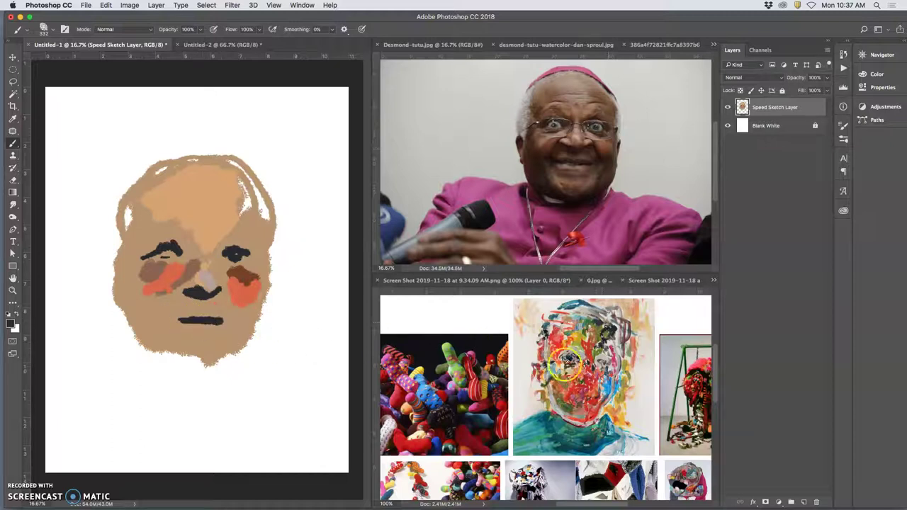
pyautogui.click(175, 319)
pyautogui.moveTo(197, 318); pyautogui.dragTo(233, 328)
pyautogui.keyDown('alt'); pyautogui.click(588, 387); pyautogui.keyUp('alt')
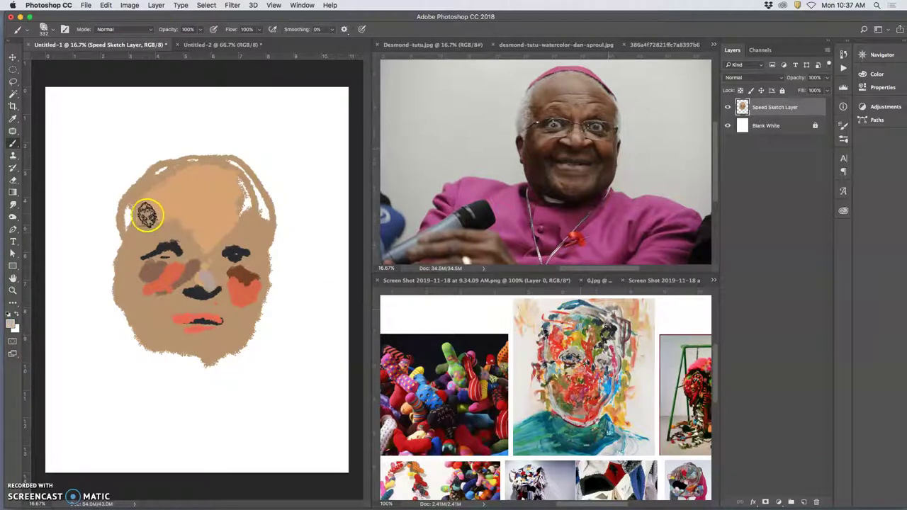
pyautogui.moveTo(137, 208)
pyautogui.mouseDown()
pyautogui.moveTo(114, 246)
pyautogui.moveTo(124, 198)
pyautogui.moveTo(155, 177)
pyautogui.moveTo(145, 177)
pyautogui.moveTo(138, 186)
pyautogui.moveTo(175, 171)
pyautogui.moveTo(174, 158)
pyautogui.moveTo(198, 156)
pyautogui.moveTo(187, 154)
pyautogui.moveTo(264, 195)
pyautogui.moveTo(277, 233)
pyautogui.moveTo(265, 244)
pyautogui.moveTo(263, 272)
pyautogui.mouseUp()
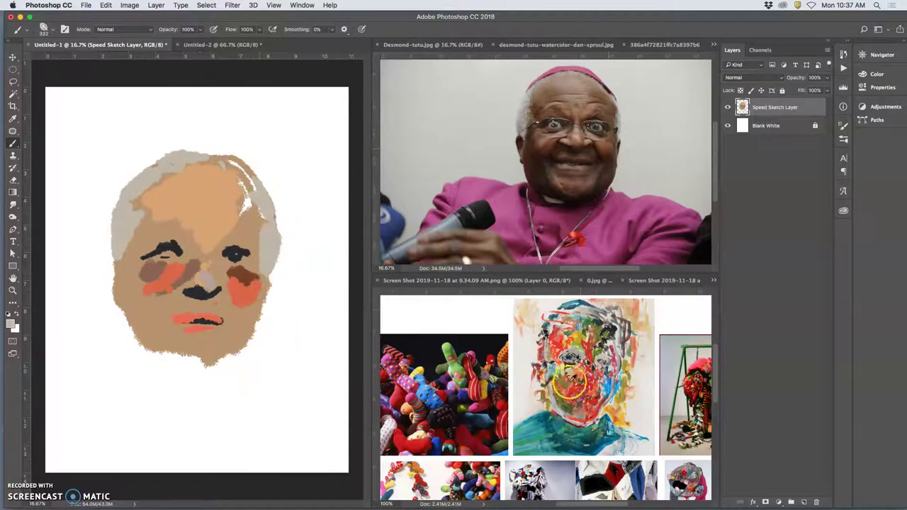
# Step: Paint a red edge along the left jaw and under the chin, and cover the chin area with peach
pyautogui.keyDown('alt'); pyautogui.click(572, 389); pyautogui.keyUp('alt')
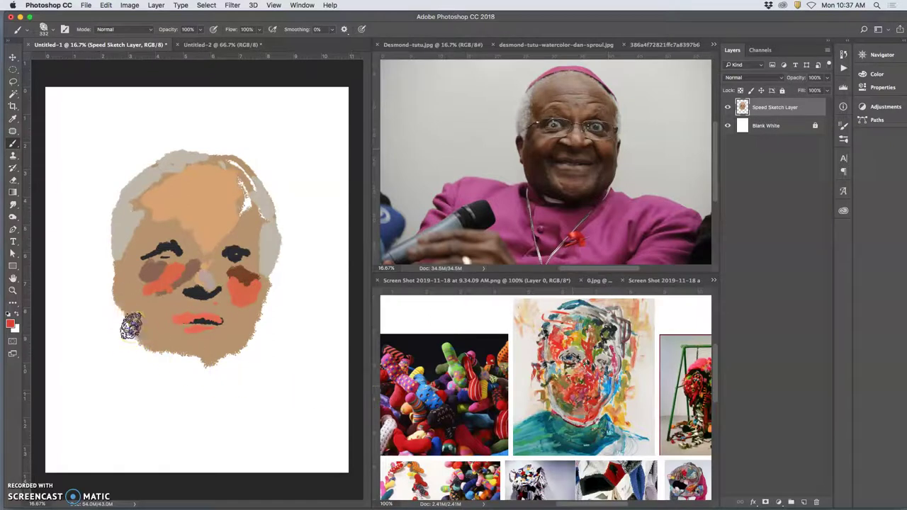
pyautogui.moveTo(121, 300)
pyautogui.mouseDown()
pyautogui.moveTo(135, 344)
pyautogui.moveTo(121, 324)
pyautogui.moveTo(160, 357)
pyautogui.moveTo(221, 360)
pyautogui.mouseUp()
pyautogui.moveTo(219, 301); pyautogui.dragTo(216, 233)
pyautogui.moveTo(192, 375)
pyautogui.mouseDown()
pyautogui.moveTo(165, 342)
pyautogui.moveTo(185, 357)
pyautogui.moveTo(213, 347)
pyautogui.mouseUp()
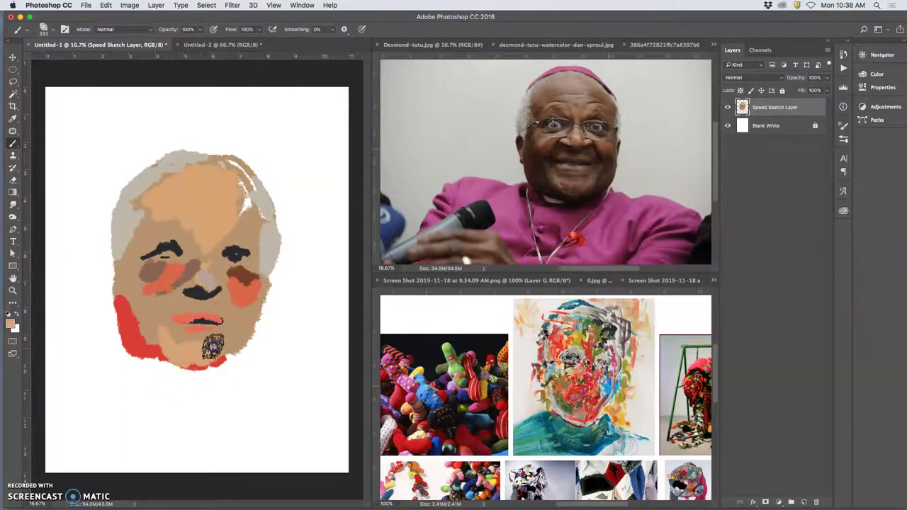
# Step: Add a greyish-brown shadow under the lower lip and shade the left cheek down to the jaw in reddish brown
pyautogui.keyDown('alt'); pyautogui.click(580, 166); pyautogui.keyUp('alt')
pyautogui.moveTo(203, 327); pyautogui.dragTo(221, 325)
pyautogui.moveTo(128, 271); pyautogui.dragTo(135, 299)
pyautogui.keyDown('alt'); pyautogui.click(251, 277); pyautogui.keyUp('alt')
pyautogui.moveTo(107, 271)
pyautogui.mouseDown()
pyautogui.moveTo(128, 256)
pyautogui.moveTo(125, 287)
pyautogui.moveTo(134, 283)
pyautogui.moveTo(145, 307)
pyautogui.moveTo(173, 292)
pyautogui.moveTo(140, 326)
pyautogui.moveTo(153, 346)
pyautogui.mouseUp()
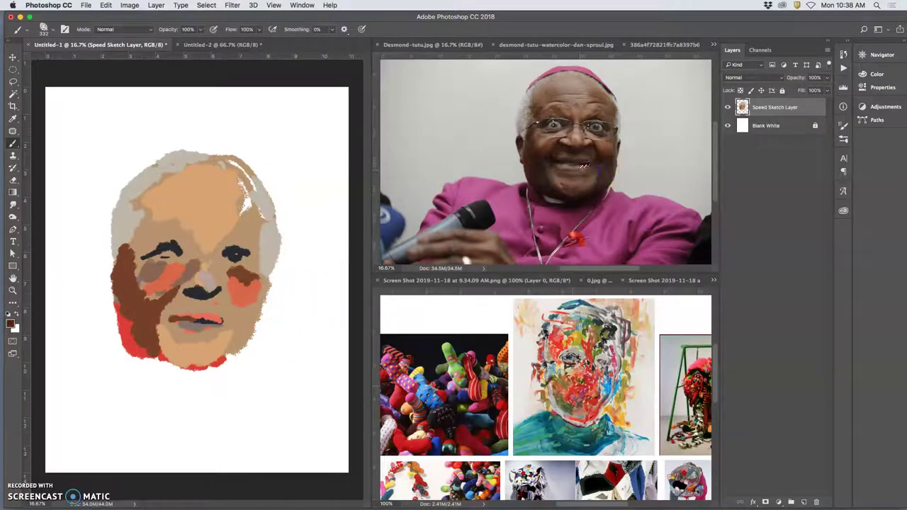
# Step: Shade the right cheek and jaw dark brown, and rework both eyes with dark brown strokes and peach eyelids
pyautogui.keyDown('alt'); pyautogui.click(553, 175); pyautogui.keyUp('alt')
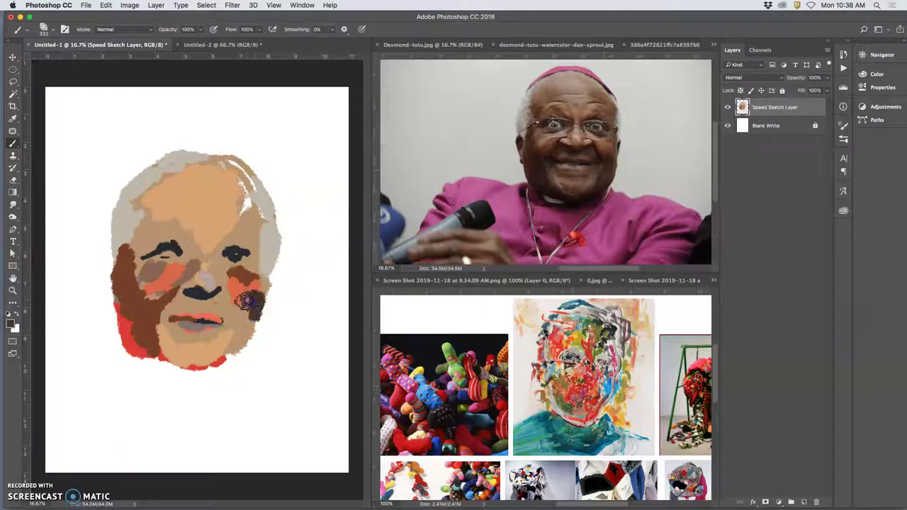
pyautogui.moveTo(245, 322); pyautogui.dragTo(245, 337)
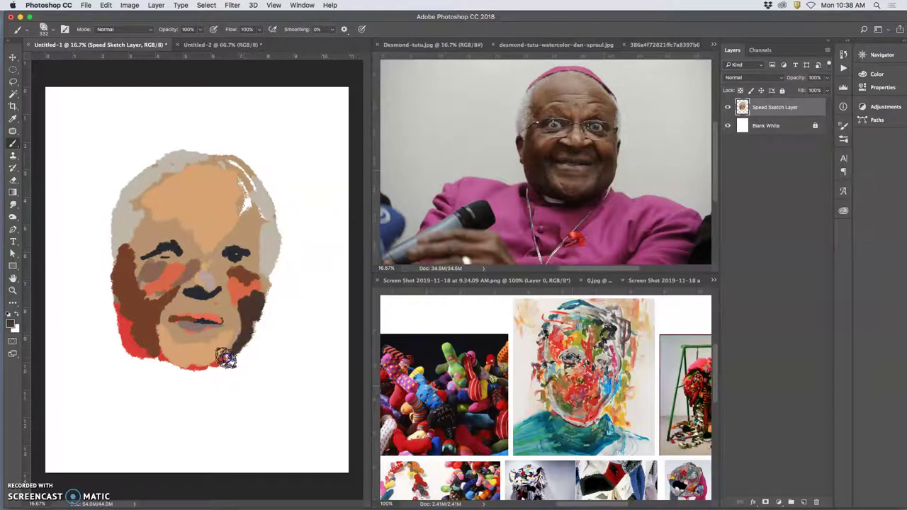
pyautogui.moveTo(190, 237)
pyautogui.mouseDown()
pyautogui.moveTo(178, 208)
pyautogui.moveTo(151, 248)
pyautogui.mouseUp()
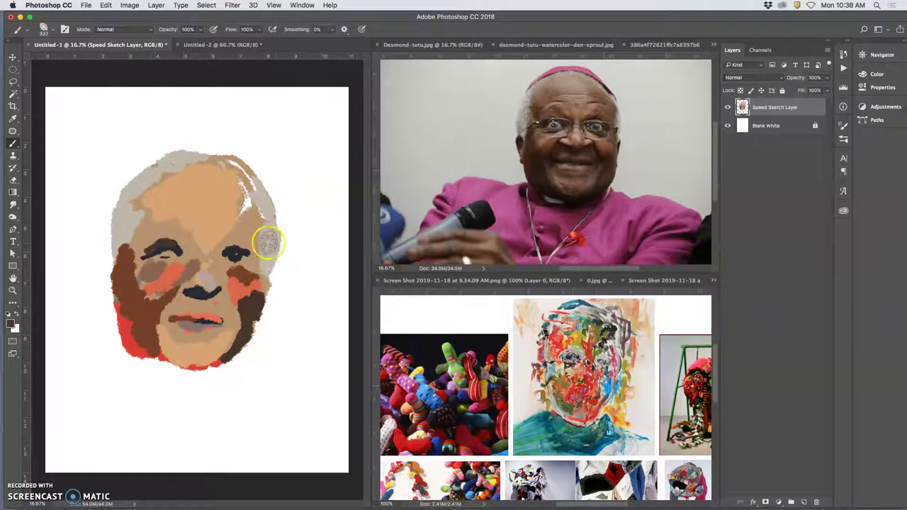
pyautogui.moveTo(276, 243)
pyautogui.mouseDown()
pyautogui.moveTo(247, 255)
pyautogui.moveTo(252, 247)
pyautogui.moveTo(224, 250)
pyautogui.moveTo(219, 292)
pyautogui.moveTo(178, 354)
pyautogui.moveTo(227, 250)
pyautogui.mouseUp()
pyautogui.keyDown('alt'); pyautogui.click(201, 317); pyautogui.keyUp('alt')
pyautogui.moveTo(172, 263); pyautogui.dragTo(169, 246)
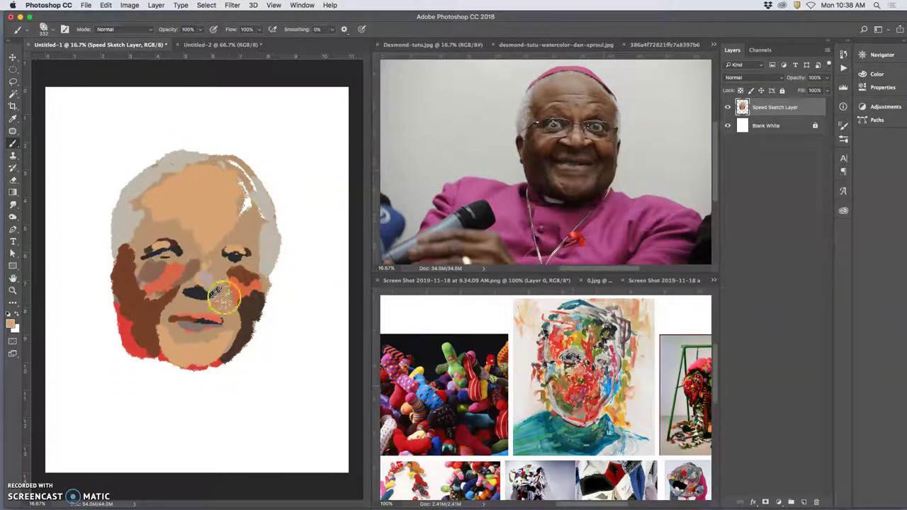
# Step: Sample the reddish brown beside the right eye and paint a shadow patch across the right forehead and temple
pyautogui.keyDown('alt'); pyautogui.click(256, 276); pyautogui.keyUp('alt')
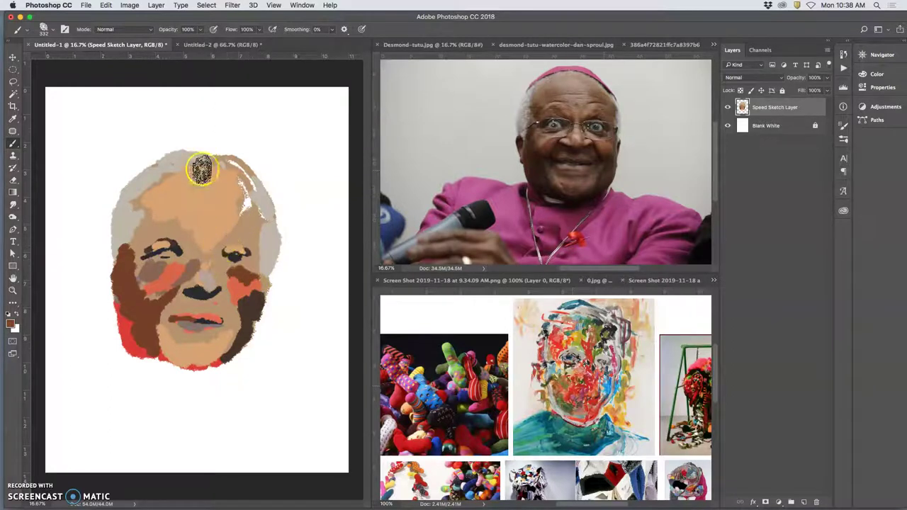
pyautogui.keyDown('alt'); pyautogui.click(247, 279); pyautogui.keyUp('alt')
pyautogui.moveTo(255, 213)
pyautogui.mouseDown()
pyautogui.moveTo(262, 231)
pyautogui.moveTo(260, 199)
pyautogui.moveTo(248, 188)
pyautogui.moveTo(238, 203)
pyautogui.moveTo(245, 217)
pyautogui.mouseUp()
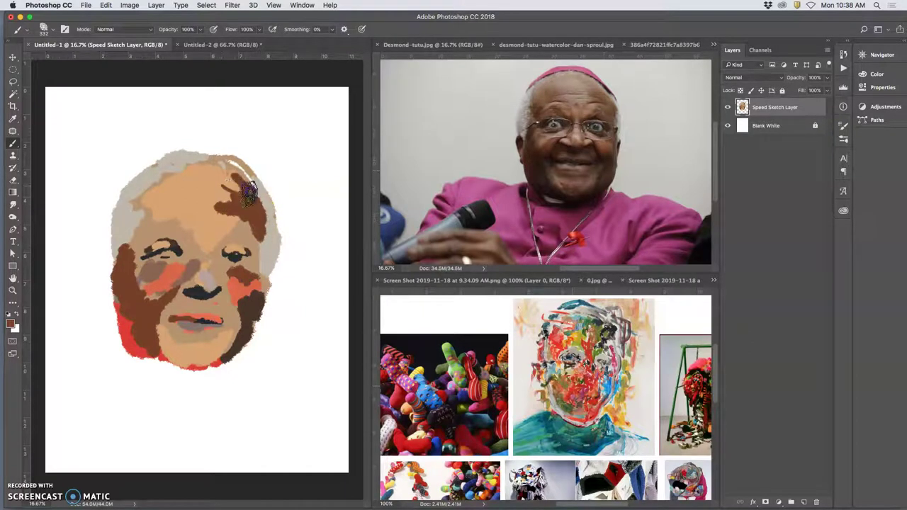
# Step: Build up the left ear with brown and near-black strokes and a tan earlobe
pyautogui.moveTo(112, 268); pyautogui.dragTo(102, 273)
pyautogui.click(102, 263)
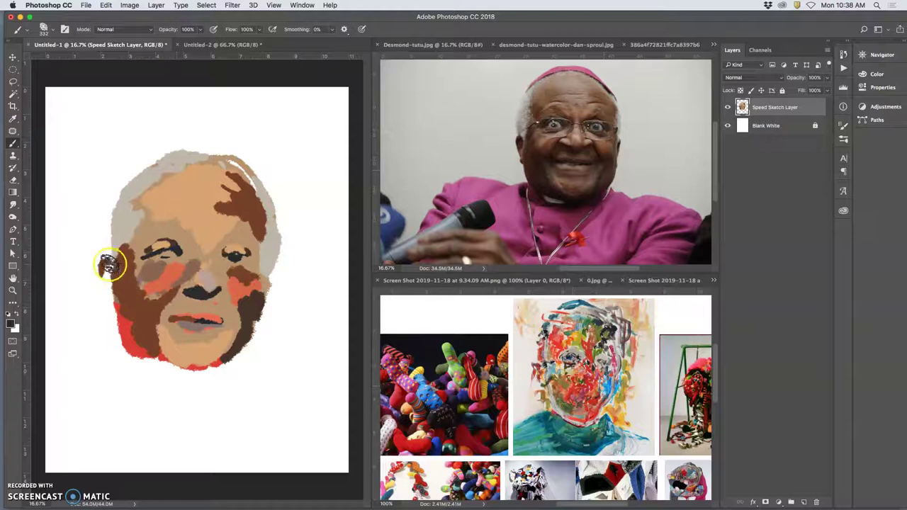
pyautogui.moveTo(109, 278); pyautogui.dragTo(114, 312)
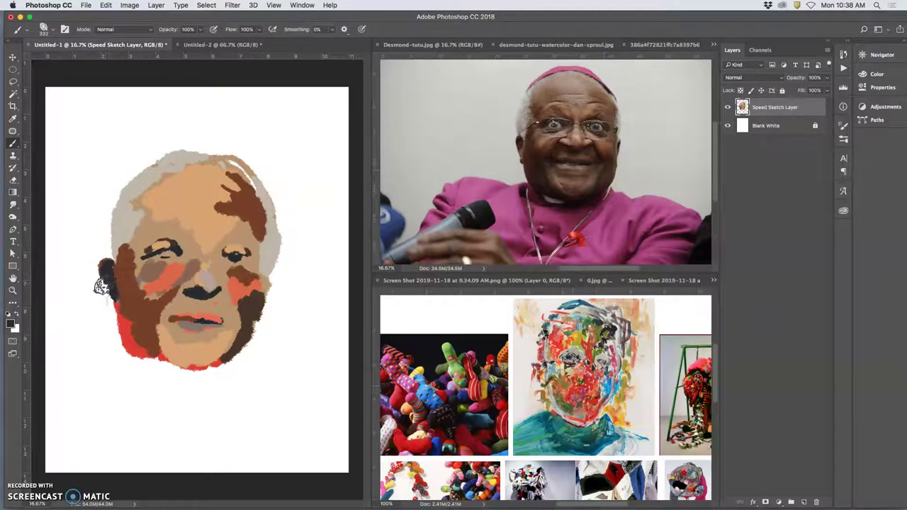
pyautogui.keyDown('alt'); pyautogui.click(155, 292); pyautogui.keyUp('alt')
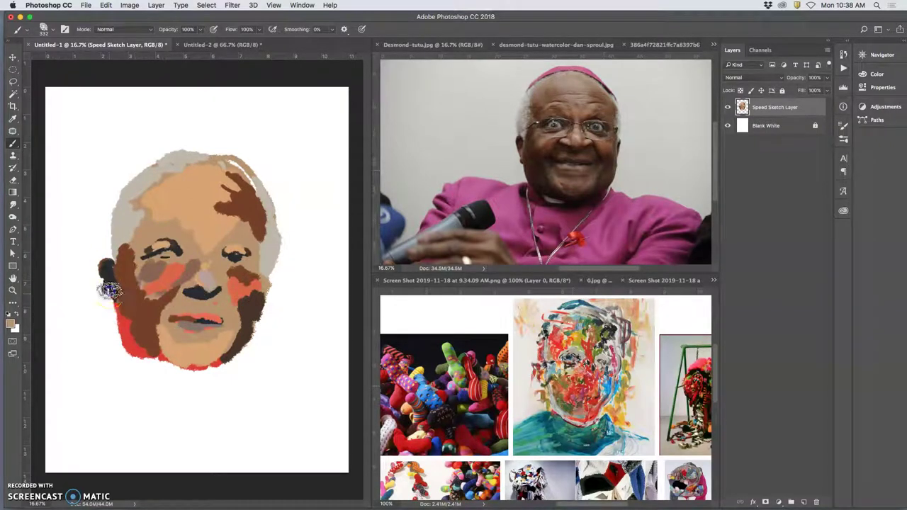
# Step: Sample a light grey from the watercolour portrait and paint a nose highlight and the whites of both eyes
pyautogui.moveTo(209, 253)
pyautogui.mouseDown()
pyautogui.moveTo(211, 289)
pyautogui.moveTo(189, 283)
pyautogui.mouseUp()
pyautogui.keyDown('alt'); pyautogui.click(239, 284); pyautogui.keyUp('alt')
pyautogui.keyDown('alt'); pyautogui.click(608, 328); pyautogui.keyUp('alt')
pyautogui.moveTo(188, 266)
pyautogui.mouseDown()
pyautogui.moveTo(170, 263)
pyautogui.moveTo(200, 270)
pyautogui.moveTo(186, 282)
pyautogui.moveTo(193, 285)
pyautogui.mouseUp()
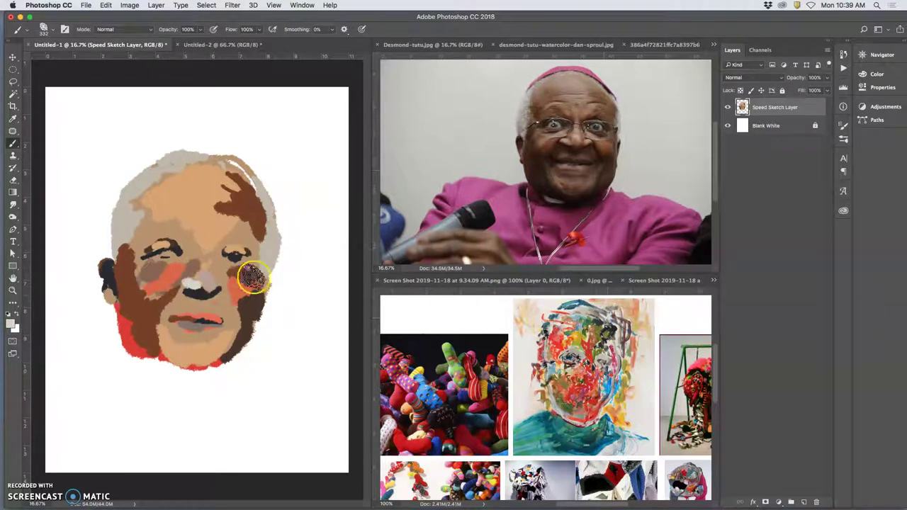
pyautogui.moveTo(164, 250)
pyautogui.mouseDown()
pyautogui.moveTo(172, 257)
pyautogui.moveTo(156, 259)
pyautogui.moveTo(166, 256)
pyautogui.mouseUp()
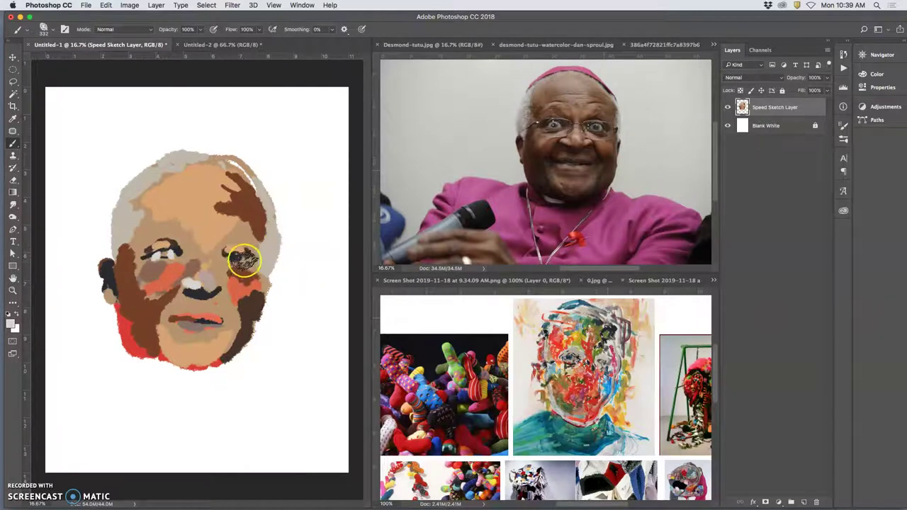
pyautogui.moveTo(229, 255); pyautogui.dragTo(239, 255)
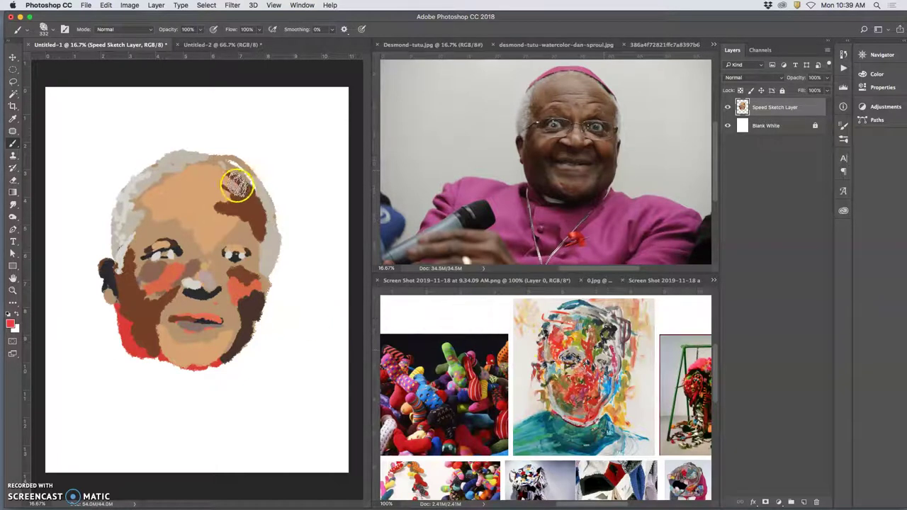
# Step: Add red and near-black accents along the right hairline and temple, and pick a peach tone for the right brow
pyautogui.moveTo(236, 167); pyautogui.dragTo(248, 177)
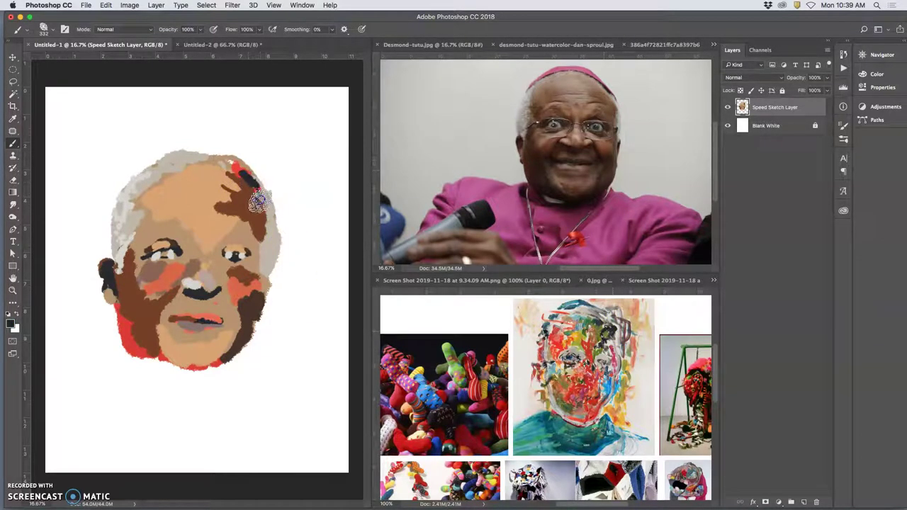
pyautogui.moveTo(255, 272)
pyautogui.mouseDown()
pyautogui.moveTo(257, 307)
pyautogui.moveTo(269, 255)
pyautogui.moveTo(255, 249)
pyautogui.moveTo(290, 267)
pyautogui.moveTo(231, 221)
pyautogui.moveTo(205, 226)
pyautogui.moveTo(241, 219)
pyautogui.mouseUp()
pyautogui.keyDown('alt'); pyautogui.click(471, 312); pyautogui.keyUp('alt')
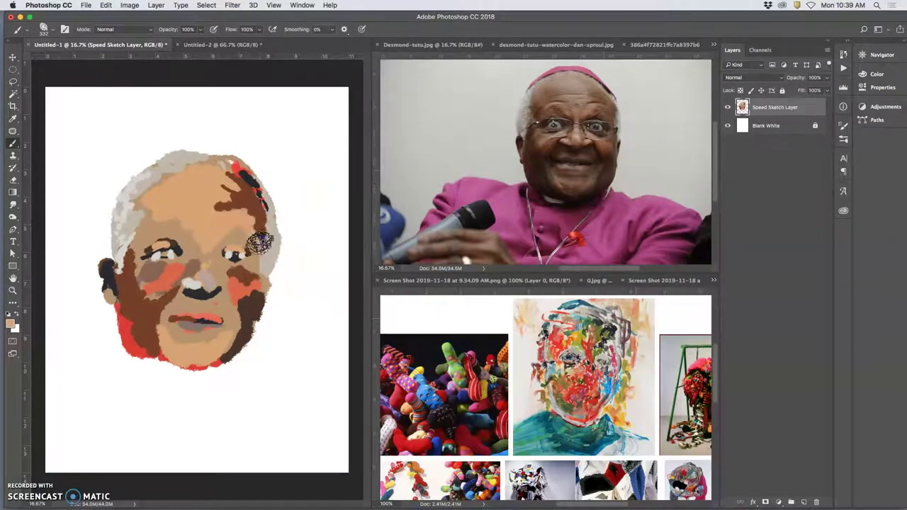
# Step: Block in a magenta shoulder and collar below the left jaw and overlay it with teal and bright pink patches
pyautogui.keyDown('alt'); pyautogui.click(521, 384); pyautogui.keyUp('alt')
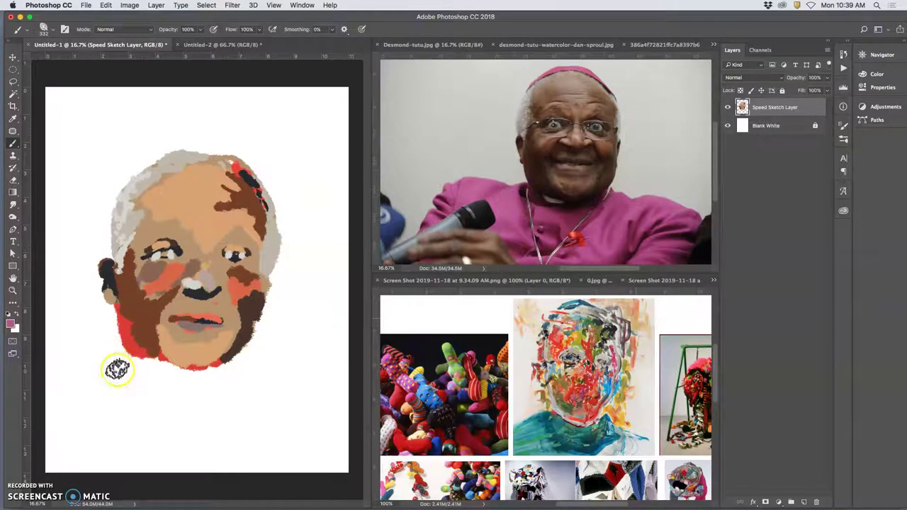
pyautogui.moveTo(116, 368)
pyautogui.mouseDown()
pyautogui.moveTo(118, 408)
pyautogui.moveTo(99, 365)
pyautogui.moveTo(89, 403)
pyautogui.moveTo(86, 392)
pyautogui.moveTo(130, 374)
pyautogui.moveTo(161, 424)
pyautogui.moveTo(182, 404)
pyautogui.mouseUp()
pyautogui.keyDown('alt'); pyautogui.click(574, 420); pyautogui.keyUp('alt')
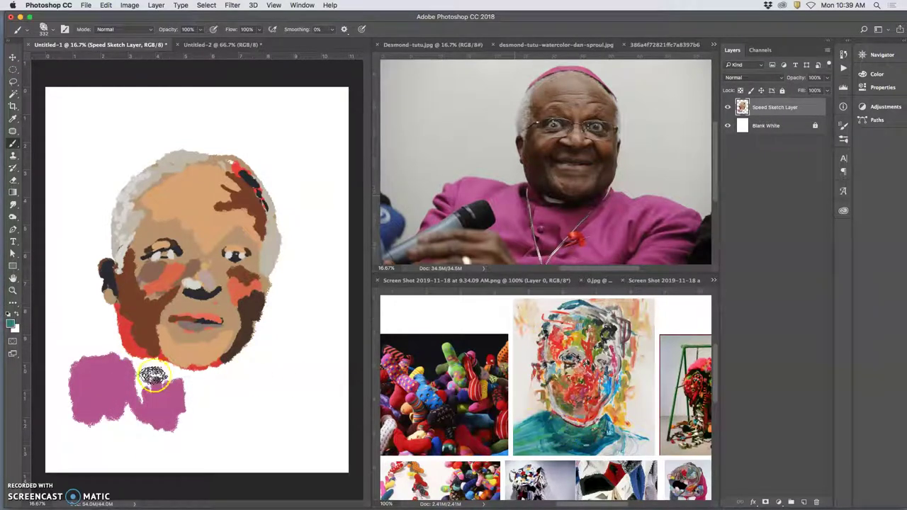
pyautogui.moveTo(142, 376); pyautogui.dragTo(129, 383)
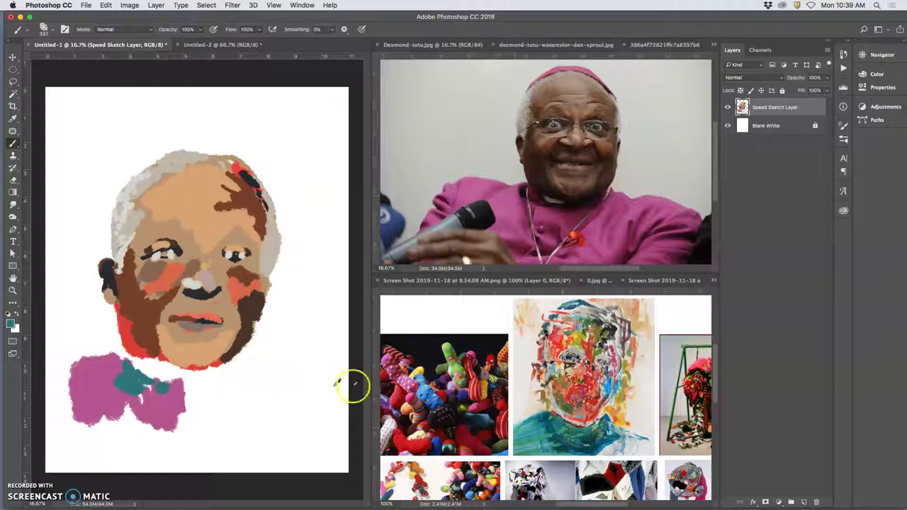
pyautogui.moveTo(145, 382); pyautogui.dragTo(151, 406)
# Step: Dab pale yellow and peach spots on the magenta shoulder and add short tan strokes beside it under the chin
pyautogui.keyDown('alt'); pyautogui.click(410, 383); pyautogui.keyUp('alt')
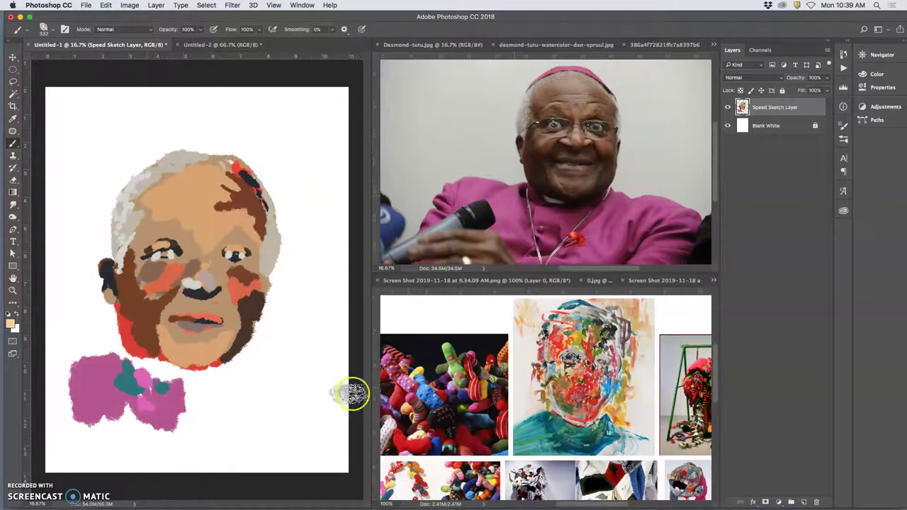
pyautogui.moveTo(101, 385); pyautogui.dragTo(112, 395)
pyautogui.click(104, 370)
pyautogui.click(89, 401)
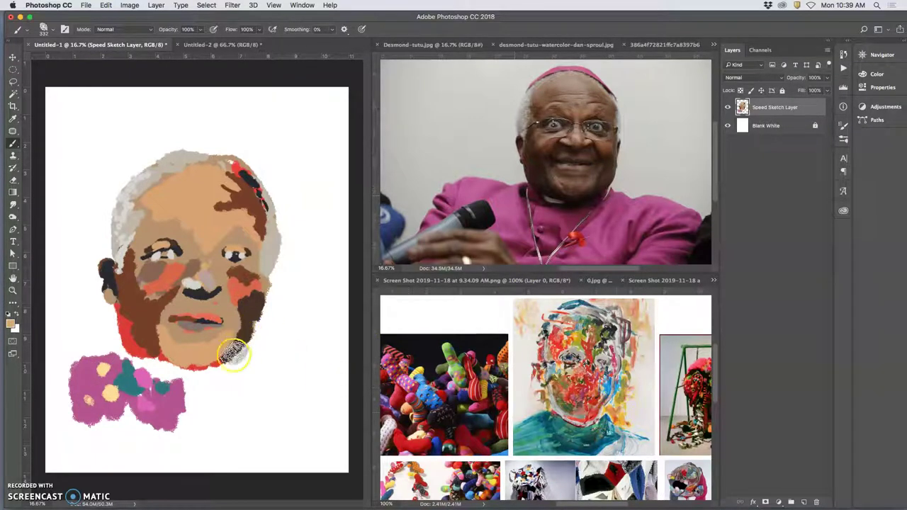
pyautogui.click(202, 382)
pyautogui.click(195, 402)
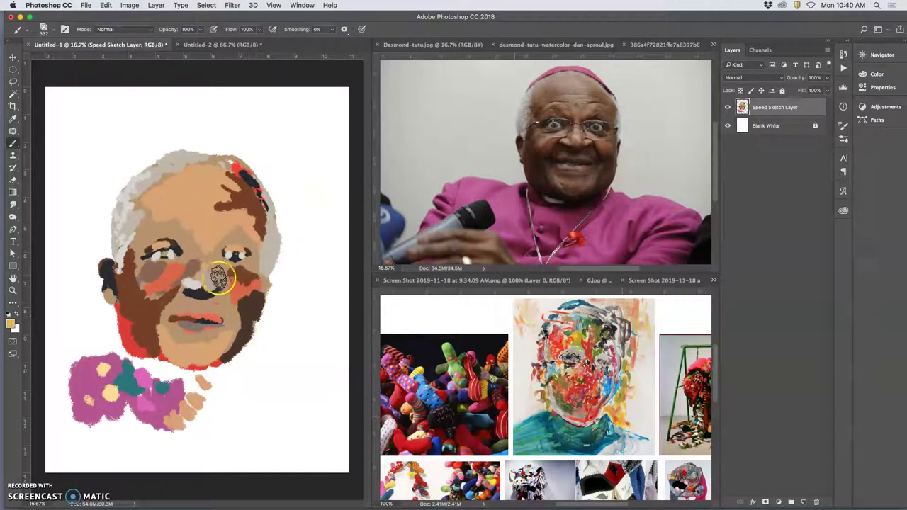
# Step: Paint yellow strokes over the brows and nose bridge, and add pale grey-pink highlights across the forehead
pyautogui.moveTo(211, 267)
pyautogui.mouseDown()
pyautogui.moveTo(191, 219)
pyautogui.moveTo(193, 231)
pyautogui.moveTo(146, 228)
pyautogui.moveTo(194, 218)
pyautogui.moveTo(253, 241)
pyautogui.moveTo(245, 232)
pyautogui.moveTo(219, 236)
pyautogui.mouseUp()
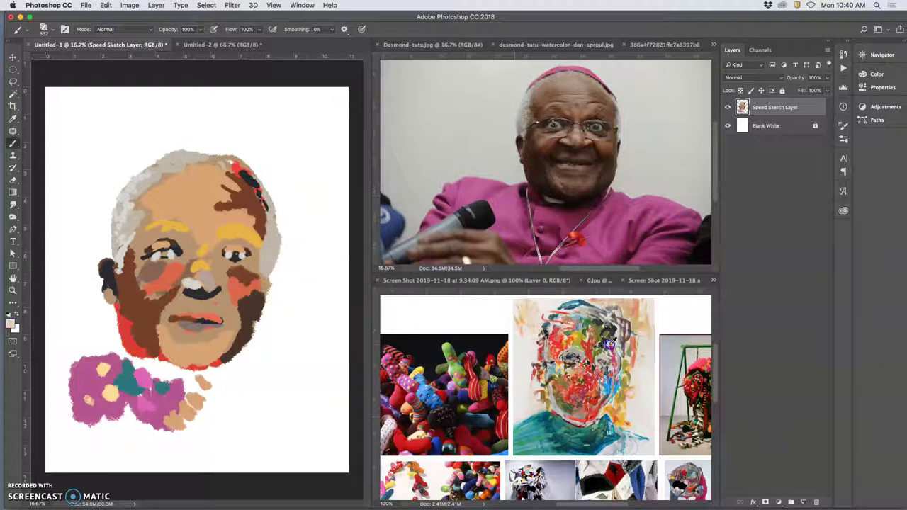
pyautogui.moveTo(212, 216)
pyautogui.mouseDown()
pyautogui.moveTo(180, 222)
pyautogui.moveTo(218, 224)
pyautogui.mouseUp()
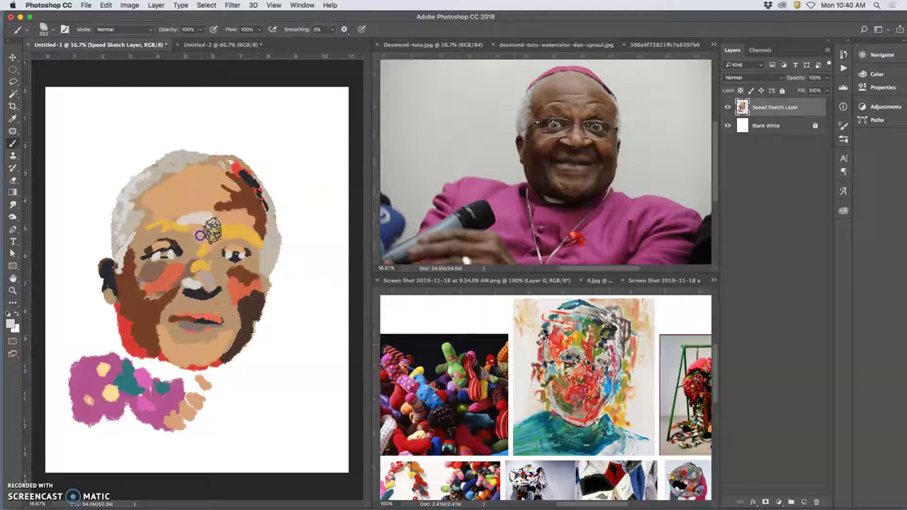
pyautogui.moveTo(222, 223)
pyautogui.mouseDown()
pyautogui.moveTo(260, 232)
pyautogui.moveTo(198, 210)
pyautogui.moveTo(161, 211)
pyautogui.moveTo(213, 204)
pyautogui.moveTo(180, 192)
pyautogui.moveTo(234, 186)
pyautogui.mouseUp()
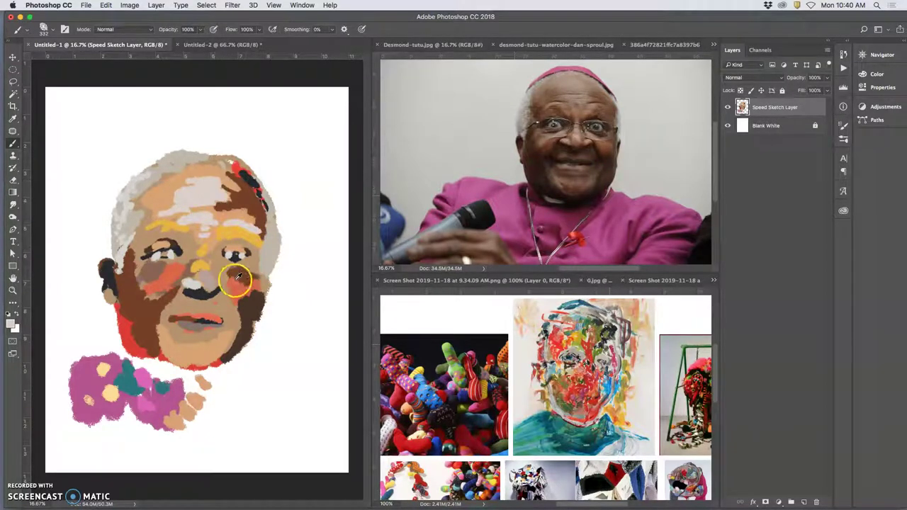
# Step: Sample a near-black and paint the right ear and the edge of the cheek beneath it
pyautogui.moveTo(238, 277)
pyautogui.mouseDown()
pyautogui.moveTo(265, 301)
pyautogui.moveTo(260, 337)
pyautogui.moveTo(256, 321)
pyautogui.moveTo(272, 291)
pyautogui.mouseUp()
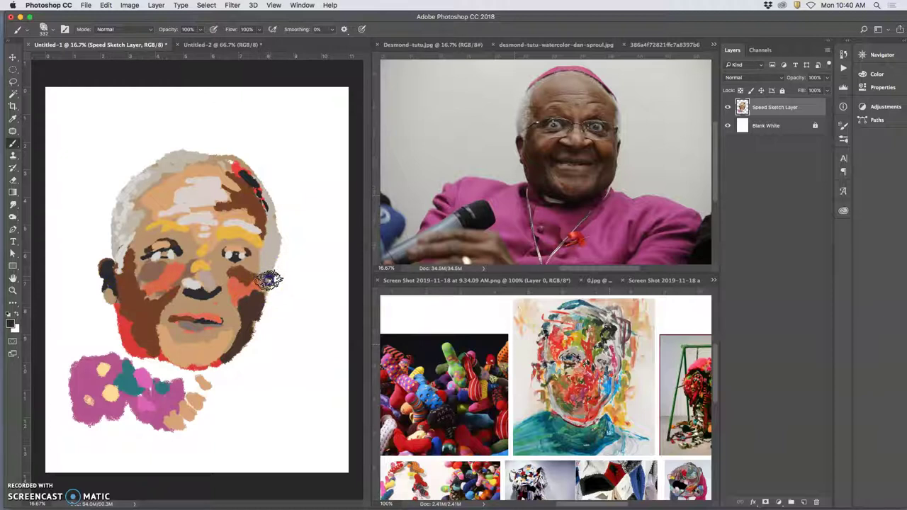
pyautogui.moveTo(269, 286)
pyautogui.mouseDown()
pyautogui.moveTo(238, 346)
pyautogui.moveTo(177, 343)
pyautogui.moveTo(226, 316)
pyautogui.moveTo(245, 254)
pyautogui.moveTo(211, 249)
pyautogui.moveTo(266, 268)
pyautogui.moveTo(231, 288)
pyautogui.moveTo(228, 281)
pyautogui.moveTo(221, 330)
pyautogui.moveTo(188, 313)
pyautogui.moveTo(255, 336)
pyautogui.mouseUp()
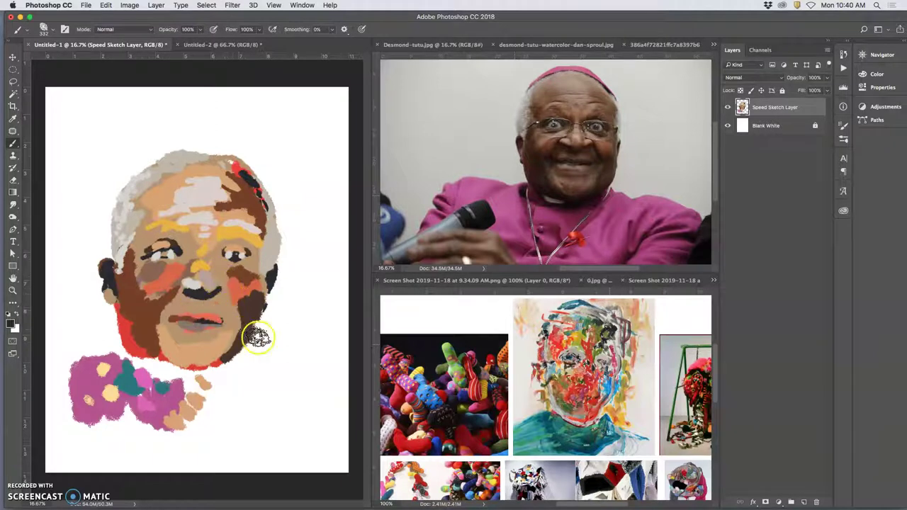
# Step: Sample a dusty pink and a dark grey from the reference images and paint collar strokes under the chin with them
pyautogui.keyDown('alt'); pyautogui.click(571, 395); pyautogui.keyUp('alt')
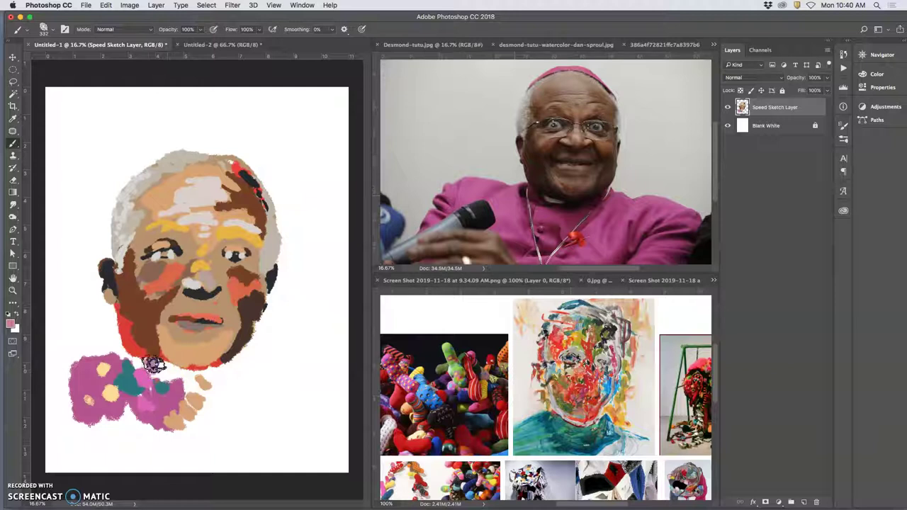
pyautogui.moveTo(160, 366); pyautogui.dragTo(209, 379)
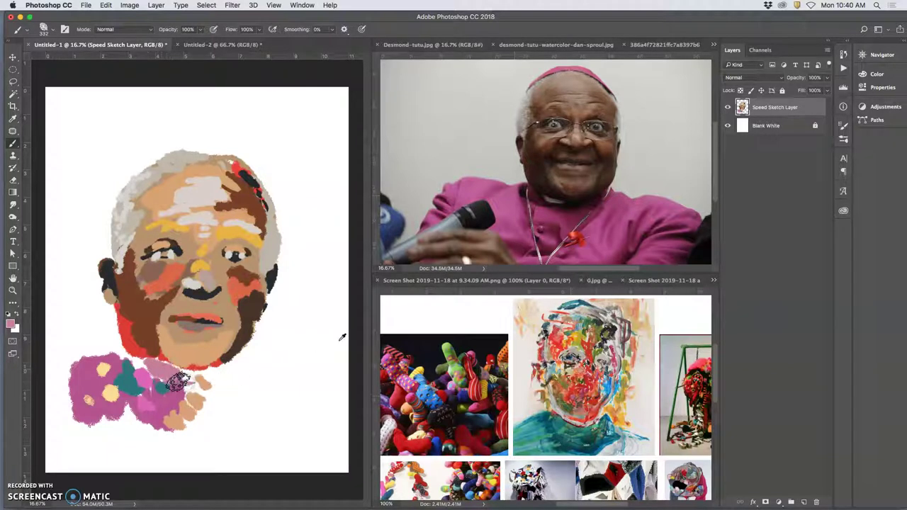
pyautogui.keyDown('alt'); pyautogui.click(554, 209); pyautogui.keyUp('alt')
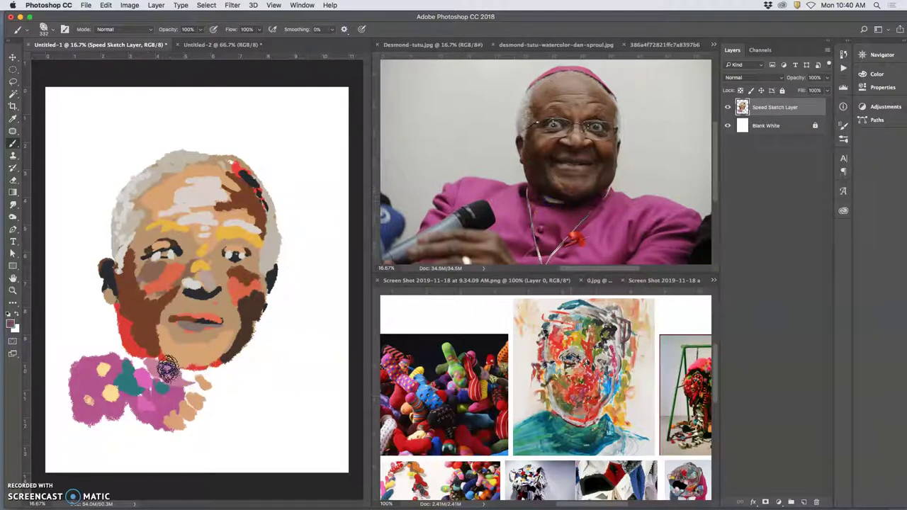
pyautogui.moveTo(183, 377)
pyautogui.mouseDown()
pyautogui.moveTo(232, 366)
pyautogui.moveTo(206, 378)
pyautogui.moveTo(247, 355)
pyautogui.moveTo(216, 376)
pyautogui.mouseUp()
# Step: Sample a dark maroon and a pale grey and paint diagonal lines down the collar below the left jaw
pyautogui.keyDown('alt'); pyautogui.click(548, 231); pyautogui.keyUp('alt')
pyautogui.keyDown('alt'); pyautogui.click(560, 243); pyautogui.keyUp('alt')
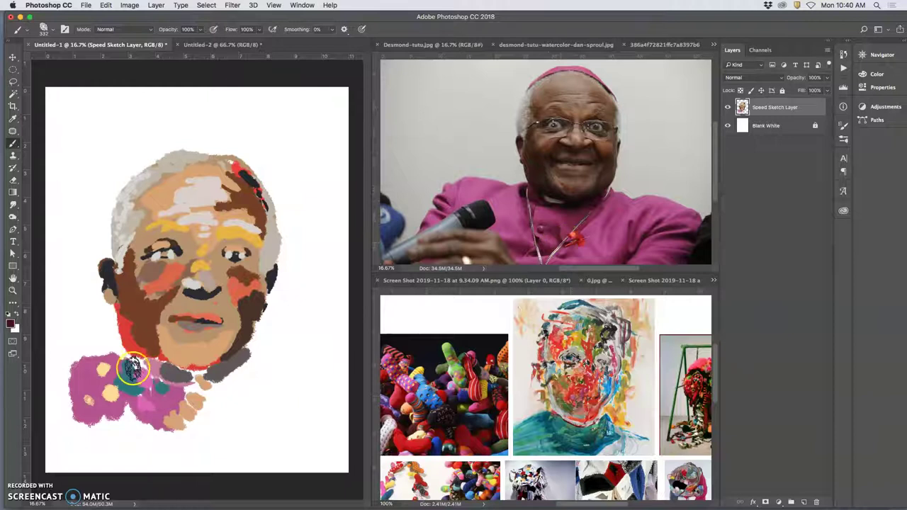
pyautogui.moveTo(127, 369); pyautogui.dragTo(145, 416)
pyautogui.keyDown('alt'); pyautogui.click(160, 383); pyautogui.keyUp('alt')
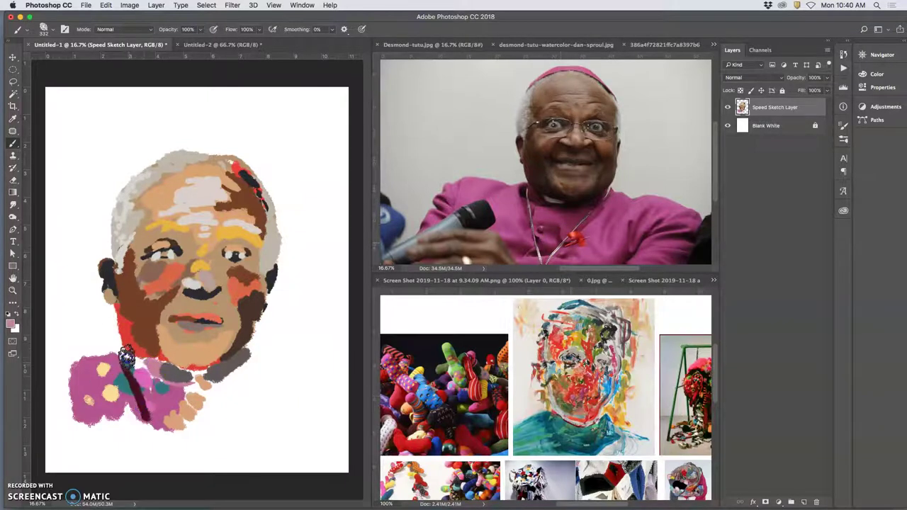
pyautogui.moveTo(127, 360); pyautogui.dragTo(151, 418)
pyautogui.keyDown('alt'); pyautogui.click(189, 283); pyautogui.keyUp('alt')
pyautogui.moveTo(125, 355); pyautogui.dragTo(157, 424)
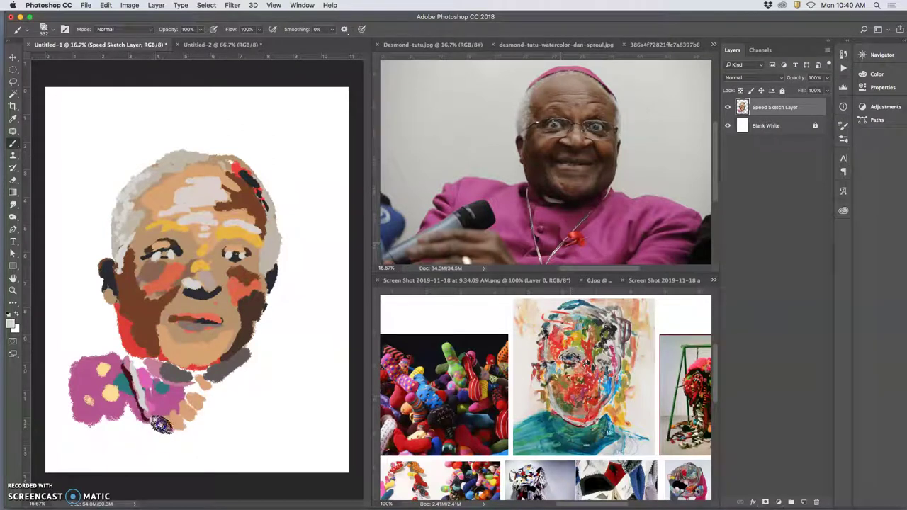
# Step: Edge the right side of the collar with a grey line and fill pink strokes in among the tan ones
pyautogui.keyDown('alt'); pyautogui.click(553, 243); pyautogui.keyUp('alt')
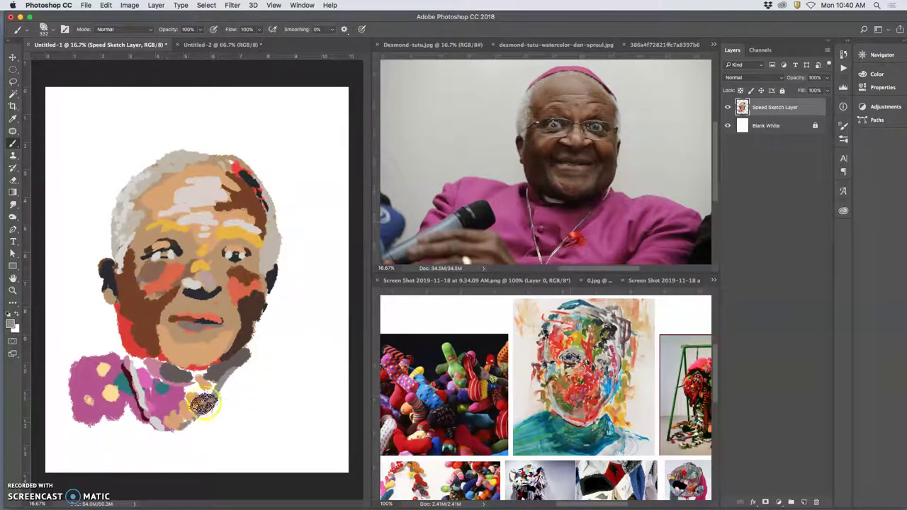
pyautogui.keyDown('alt'); pyautogui.click(175, 396); pyautogui.keyUp('alt')
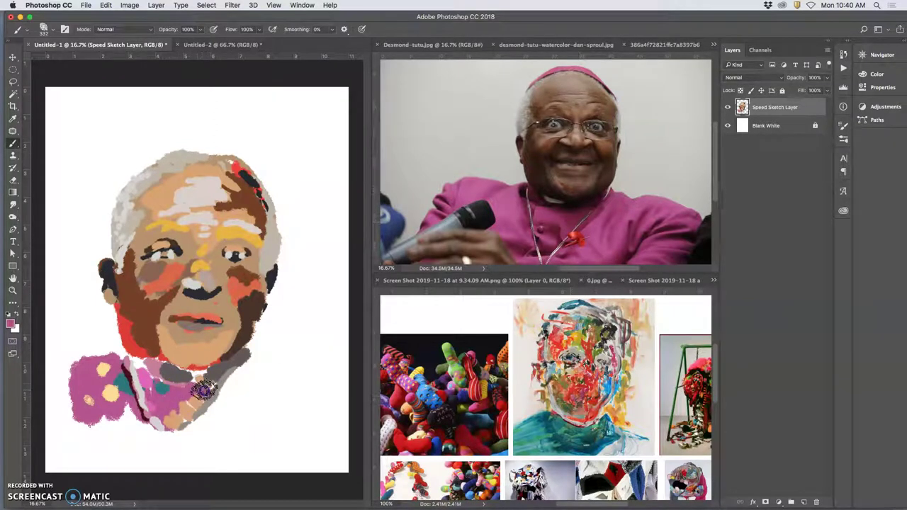
pyautogui.keyDown('alt'); pyautogui.click(581, 393); pyautogui.keyUp('alt')
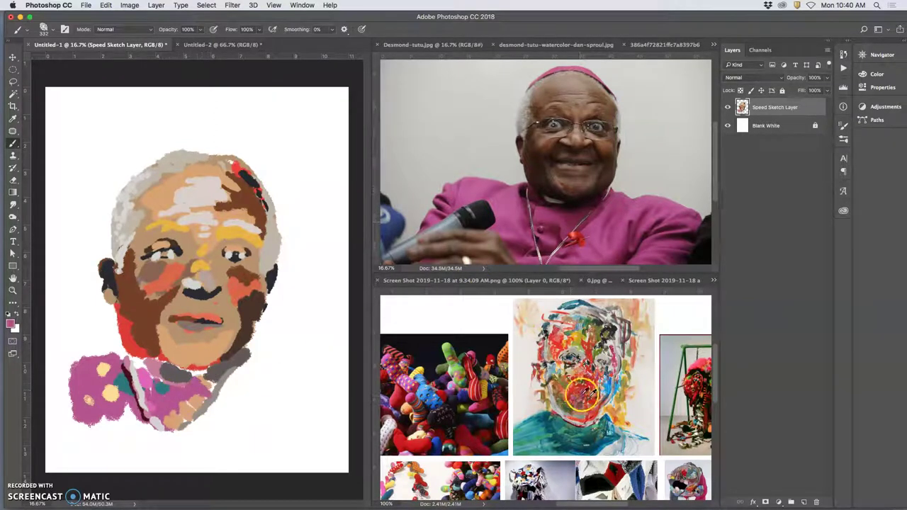
pyautogui.keyDown('alt'); pyautogui.click(616, 360); pyautogui.keyUp('alt')
pyautogui.moveTo(186, 393)
pyautogui.mouseDown()
pyautogui.moveTo(200, 388)
pyautogui.moveTo(191, 387)
pyautogui.mouseUp()
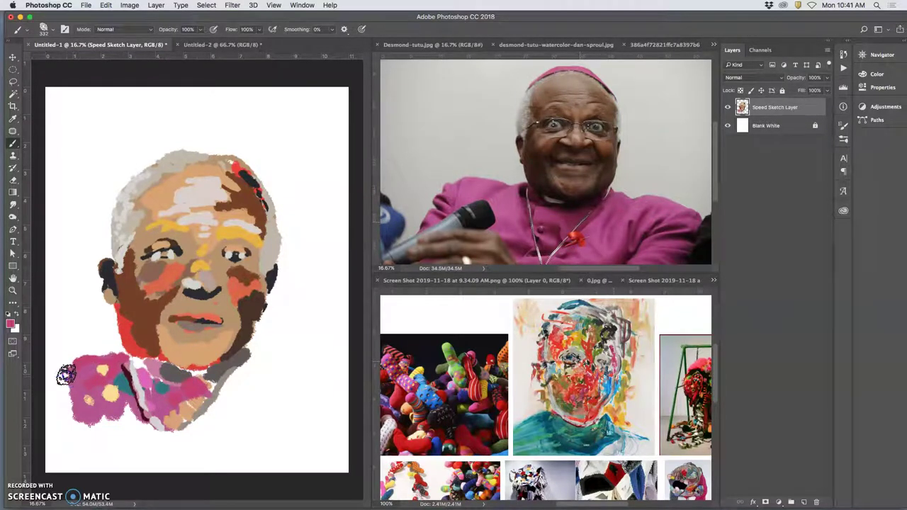
# Step: Extend the left shoulder edge and block in the right shoulder with deep pink, adding salmon folds over it
pyautogui.moveTo(68, 376); pyautogui.dragTo(88, 365)
pyautogui.moveTo(264, 362)
pyautogui.mouseDown()
pyautogui.moveTo(253, 364)
pyautogui.moveTo(262, 382)
pyautogui.moveTo(202, 419)
pyautogui.moveTo(284, 379)
pyautogui.moveTo(310, 410)
pyautogui.moveTo(342, 420)
pyautogui.moveTo(283, 419)
pyautogui.moveTo(287, 392)
pyautogui.moveTo(237, 415)
pyautogui.mouseUp()
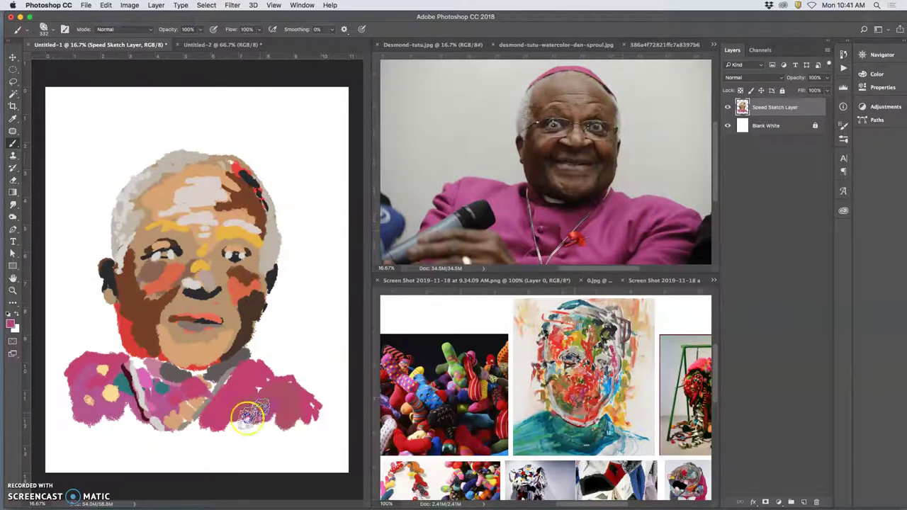
pyautogui.click(256, 228)
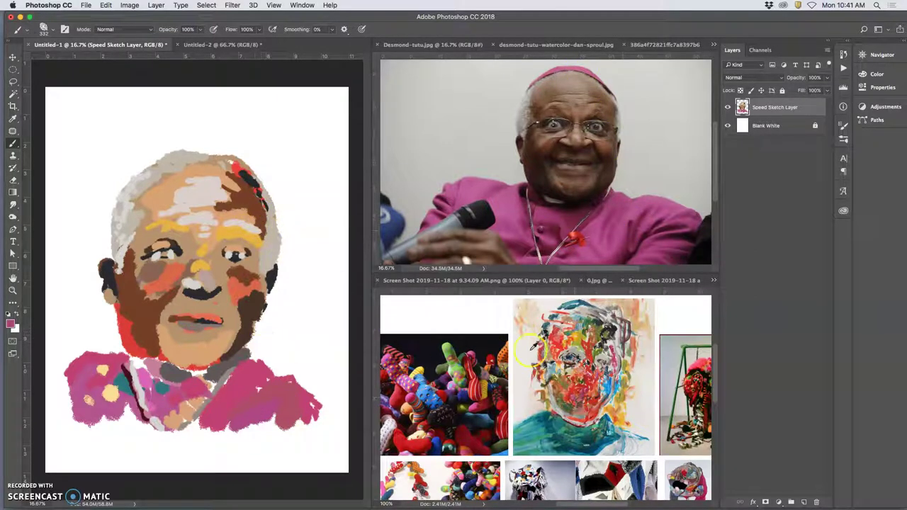
pyautogui.moveTo(292, 421)
pyautogui.mouseDown()
pyautogui.moveTo(273, 411)
pyautogui.moveTo(253, 419)
pyautogui.moveTo(290, 410)
pyautogui.moveTo(236, 392)
pyautogui.mouseUp()
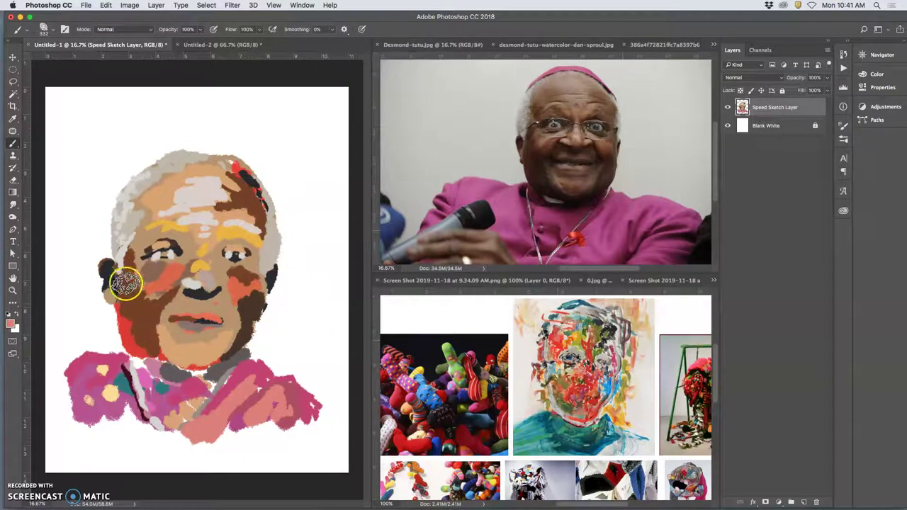
# Step: Paint salmon pink strokes around the outer edge of the left cheek
pyautogui.moveTo(124, 282)
pyautogui.mouseDown()
pyautogui.moveTo(121, 267)
pyautogui.moveTo(122, 306)
pyautogui.moveTo(151, 330)
pyautogui.moveTo(151, 288)
pyautogui.moveTo(139, 269)
pyautogui.mouseUp()
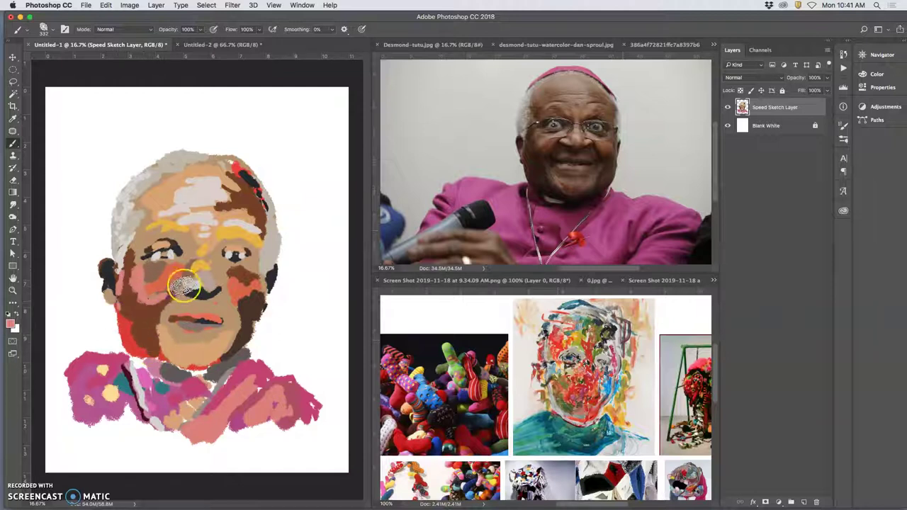
pyautogui.moveTo(216, 273)
pyautogui.mouseDown()
pyautogui.moveTo(236, 344)
pyautogui.moveTo(221, 357)
pyautogui.moveTo(204, 337)
pyautogui.moveTo(173, 329)
pyautogui.mouseUp()
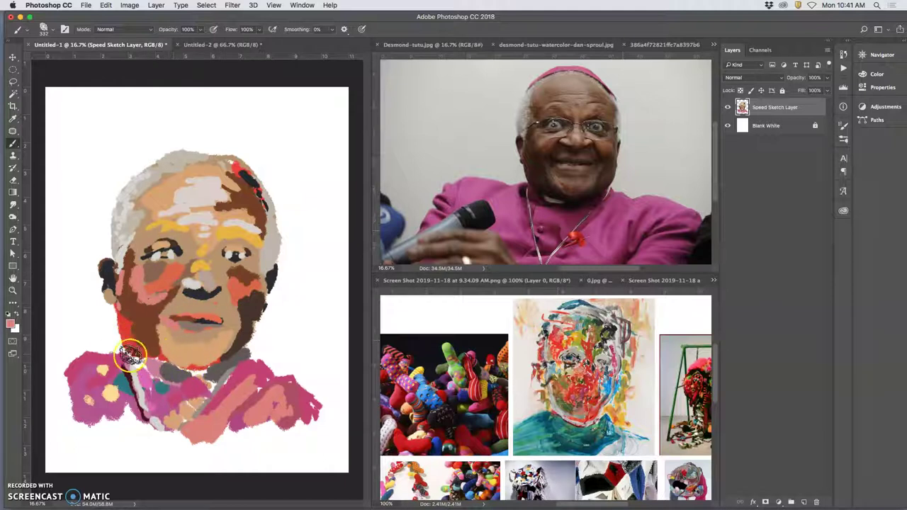
pyautogui.moveTo(121, 360); pyautogui.dragTo(145, 369)
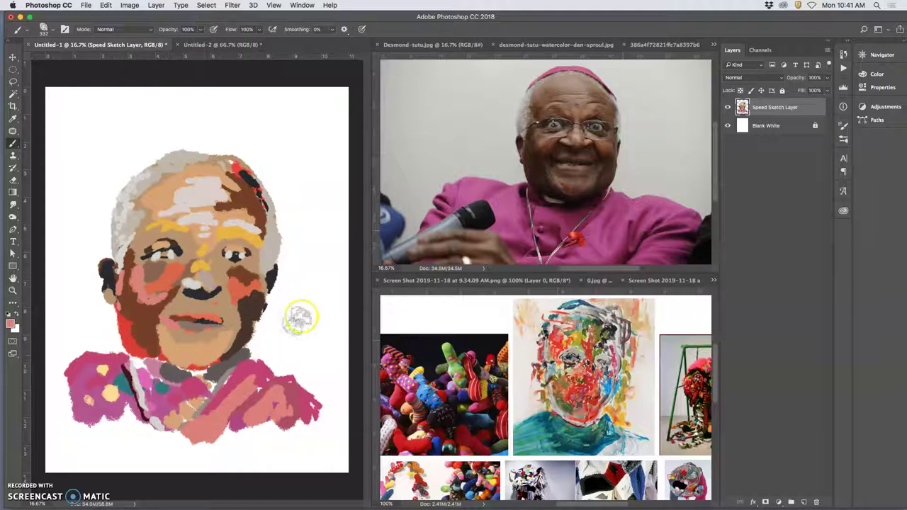
# Step: Paint a magenta skullcap band along the top and left edge of the hair
pyautogui.click(256, 171)
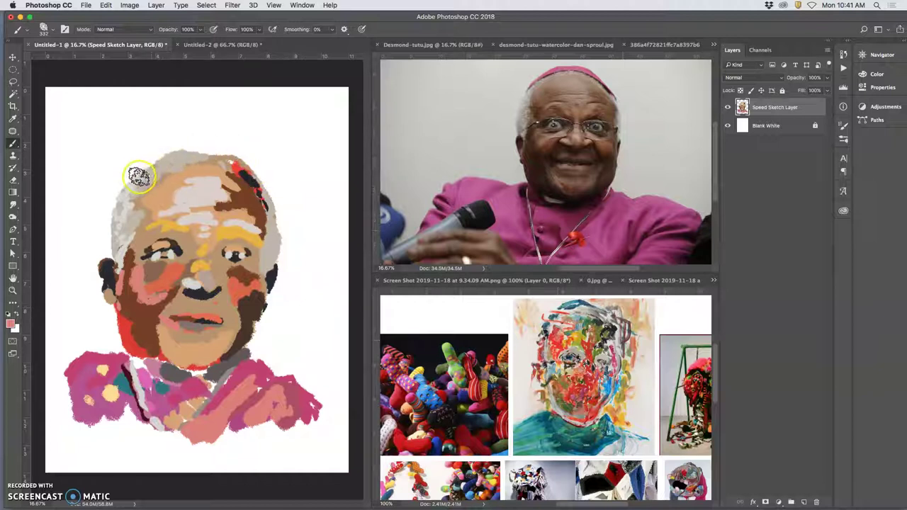
pyautogui.moveTo(138, 176)
pyautogui.mouseDown()
pyautogui.moveTo(168, 149)
pyautogui.moveTo(219, 149)
pyautogui.moveTo(192, 151)
pyautogui.mouseUp()
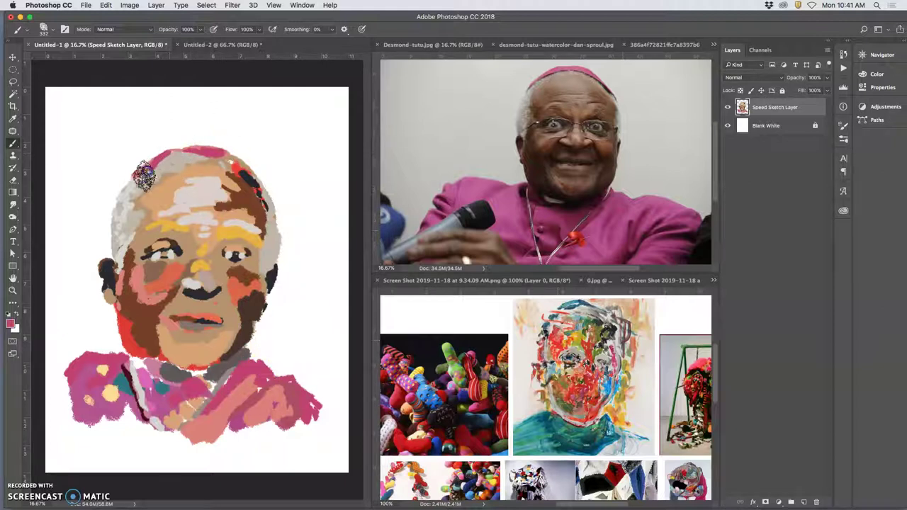
pyautogui.click(158, 164)
pyautogui.moveTo(158, 164); pyautogui.dragTo(136, 174)
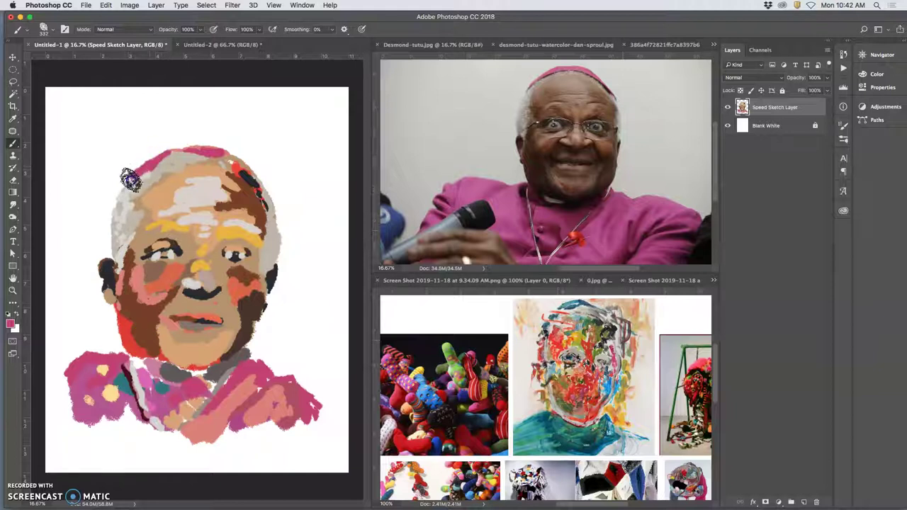
pyautogui.click(258, 390)
# Step: Sample a reddish brown from the right cheek and paint over both brows and the right temple
pyautogui.click(225, 292)
pyautogui.keyDown('alt'); pyautogui.click(244, 280); pyautogui.keyUp('alt')
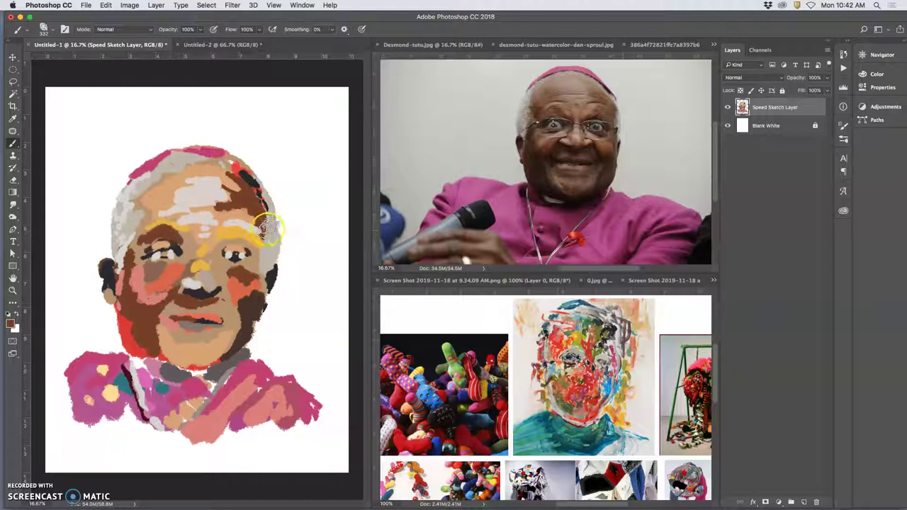
pyautogui.moveTo(259, 240); pyautogui.dragTo(232, 242)
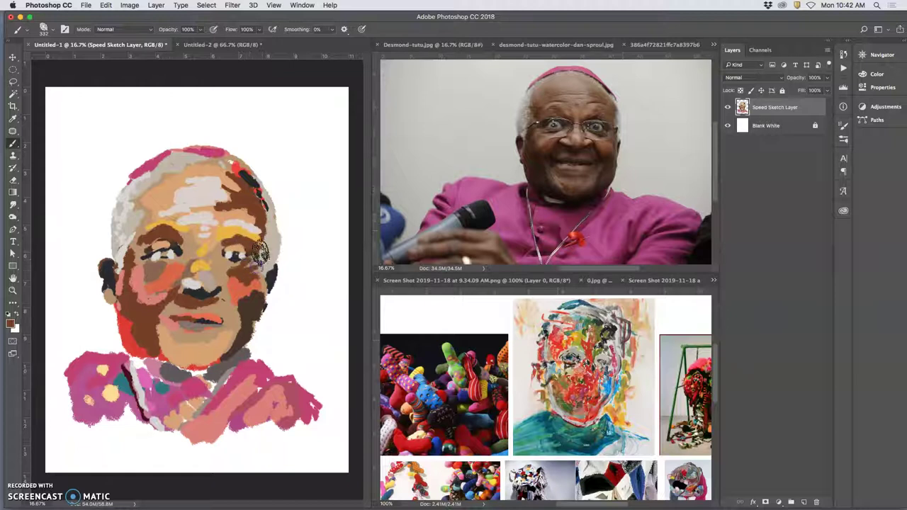
pyautogui.moveTo(261, 261); pyautogui.dragTo(271, 266)
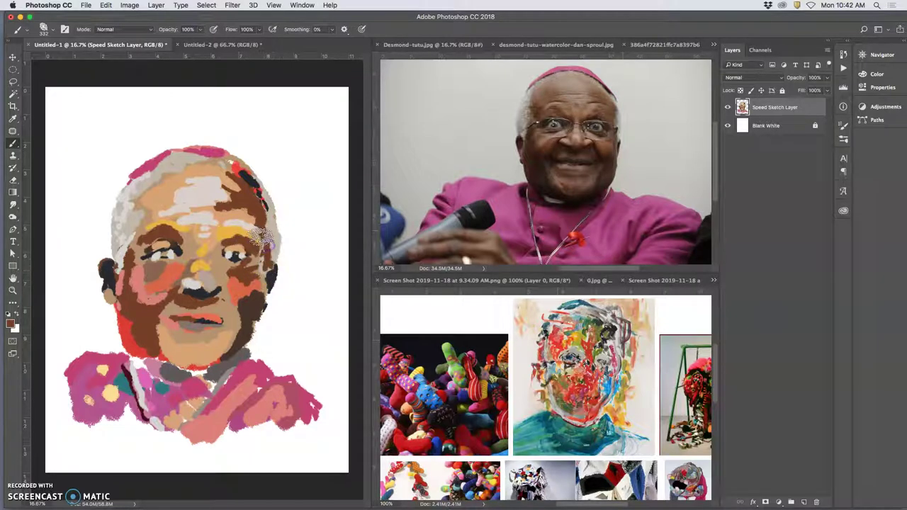
pyautogui.moveTo(246, 207); pyautogui.dragTo(264, 235)
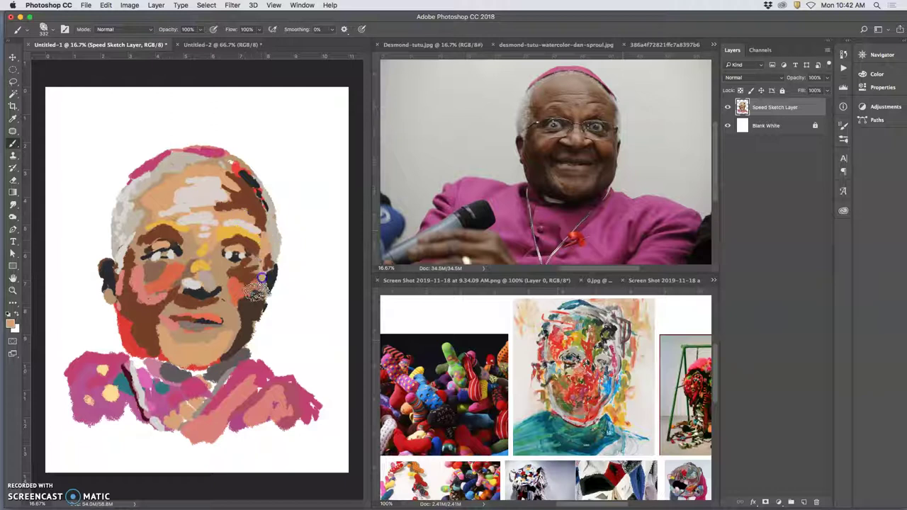
# Step: Paint brown shading below the lower lip and add peach and orange-red accents on the chin and right cheek
pyautogui.moveTo(247, 314)
pyautogui.mouseDown()
pyautogui.moveTo(223, 379)
pyautogui.moveTo(219, 365)
pyautogui.moveTo(236, 313)
pyautogui.moveTo(209, 337)
pyautogui.mouseUp()
pyautogui.moveTo(234, 265); pyautogui.dragTo(245, 270)
pyautogui.moveTo(214, 323)
pyautogui.mouseDown()
pyautogui.moveTo(198, 345)
pyautogui.moveTo(173, 341)
pyautogui.moveTo(207, 342)
pyautogui.moveTo(189, 337)
pyautogui.moveTo(239, 318)
pyautogui.moveTo(245, 292)
pyautogui.moveTo(210, 344)
pyautogui.moveTo(176, 345)
pyautogui.mouseUp()
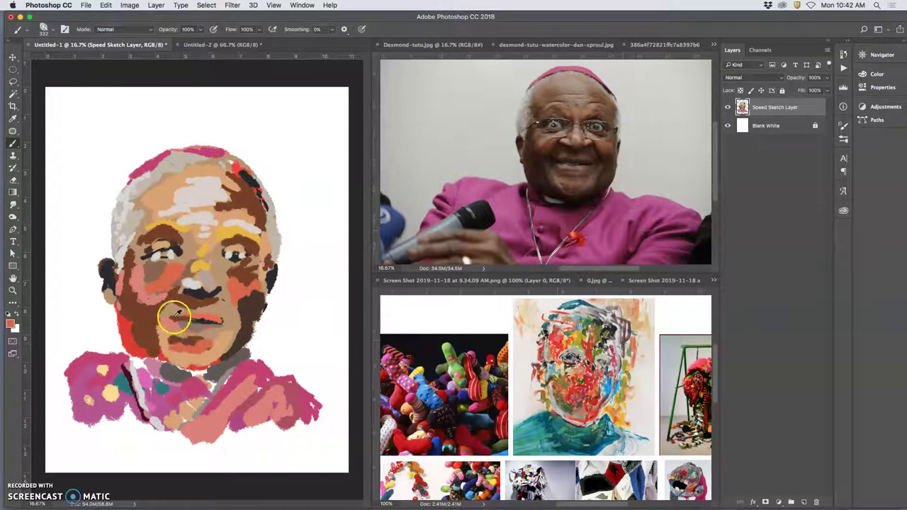
pyautogui.moveTo(186, 268)
pyautogui.mouseDown()
pyautogui.moveTo(158, 207)
pyautogui.moveTo(149, 231)
pyautogui.moveTo(193, 236)
pyautogui.mouseUp()
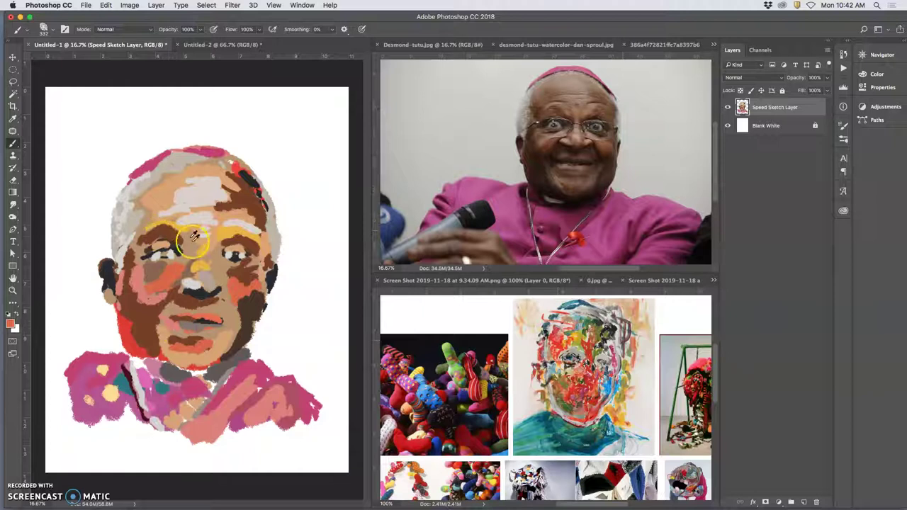
# Step: Shade the left temple, right smile line and sides of the nose in brown, and highlight the nose with pale grey
pyautogui.keyDown('alt'); pyautogui.click(247, 279); pyautogui.keyUp('alt')
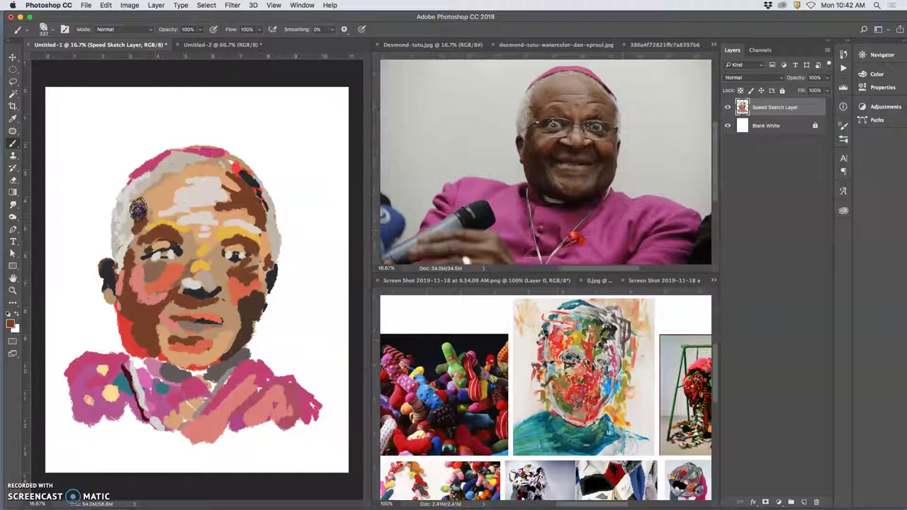
pyautogui.moveTo(149, 198)
pyautogui.mouseDown()
pyautogui.moveTo(176, 206)
pyautogui.moveTo(232, 188)
pyautogui.moveTo(200, 227)
pyautogui.moveTo(189, 264)
pyautogui.moveTo(151, 267)
pyautogui.moveTo(145, 241)
pyautogui.moveTo(167, 235)
pyautogui.moveTo(161, 296)
pyautogui.moveTo(178, 319)
pyautogui.moveTo(174, 290)
pyautogui.moveTo(153, 266)
pyautogui.moveTo(169, 239)
pyautogui.moveTo(149, 246)
pyautogui.moveTo(160, 229)
pyautogui.moveTo(288, 248)
pyautogui.moveTo(228, 330)
pyautogui.moveTo(248, 324)
pyautogui.moveTo(190, 407)
pyautogui.moveTo(252, 310)
pyautogui.moveTo(245, 301)
pyautogui.moveTo(241, 313)
pyautogui.moveTo(220, 320)
pyautogui.moveTo(225, 289)
pyautogui.moveTo(237, 314)
pyautogui.moveTo(229, 337)
pyautogui.moveTo(221, 272)
pyautogui.moveTo(236, 254)
pyautogui.moveTo(221, 277)
pyautogui.mouseUp()
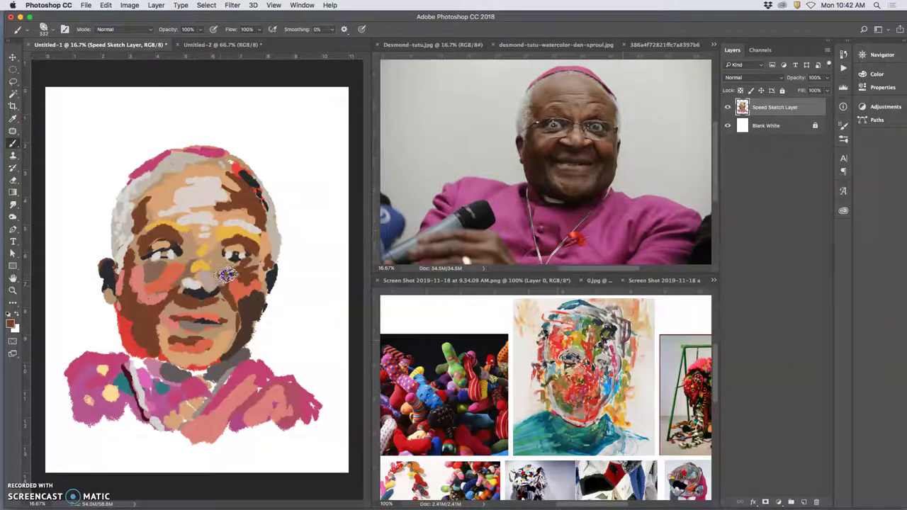
pyautogui.moveTo(171, 295); pyautogui.dragTo(181, 276)
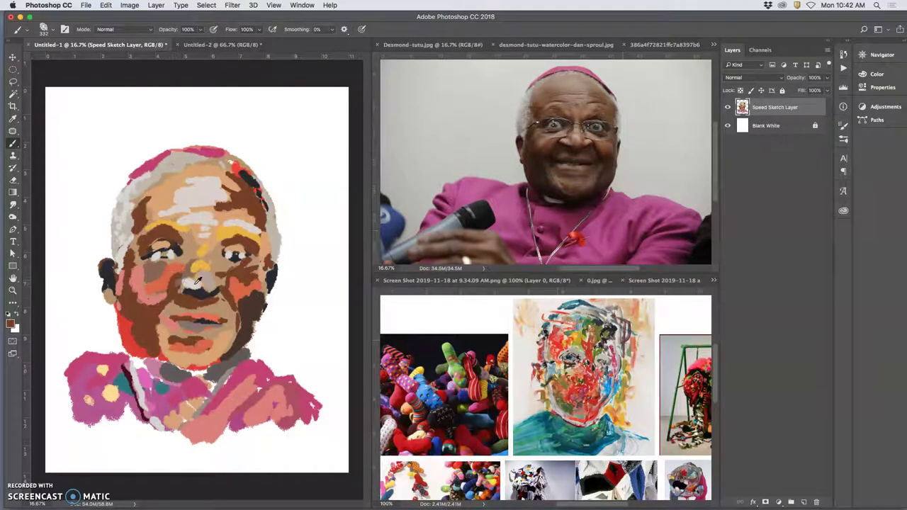
pyautogui.keyDown('alt'); pyautogui.click(190, 286); pyautogui.keyUp('alt')
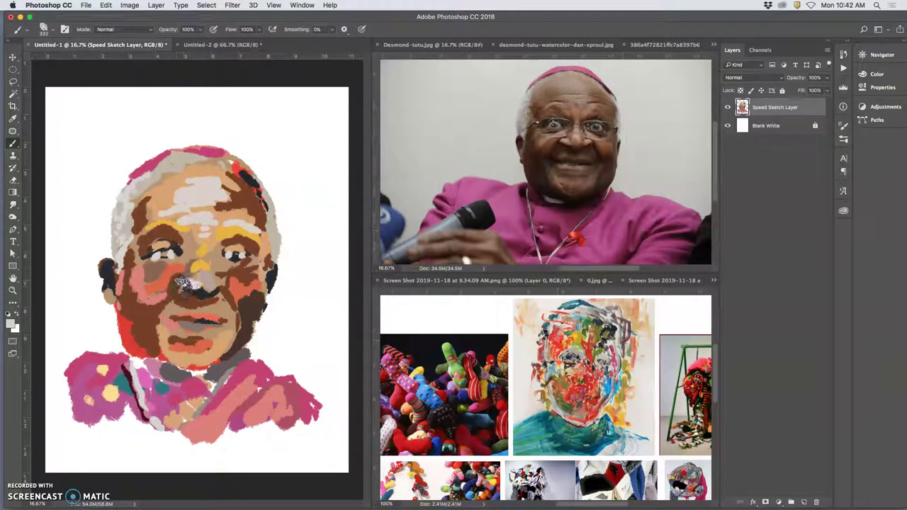
pyautogui.moveTo(182, 285)
pyautogui.mouseDown()
pyautogui.moveTo(232, 274)
pyautogui.moveTo(211, 284)
pyautogui.moveTo(219, 276)
pyautogui.moveTo(202, 278)
pyautogui.moveTo(189, 253)
pyautogui.moveTo(178, 273)
pyautogui.moveTo(193, 236)
pyautogui.moveTo(184, 263)
pyautogui.moveTo(202, 250)
pyautogui.mouseUp()
# Step: Sample a pinkish magenta from the robe photo and extend the right shoulder outward, undoing and repainting one stroke
pyautogui.click(312, 391)
pyautogui.keyDown('alt'); pyautogui.click(514, 201); pyautogui.keyUp('alt')
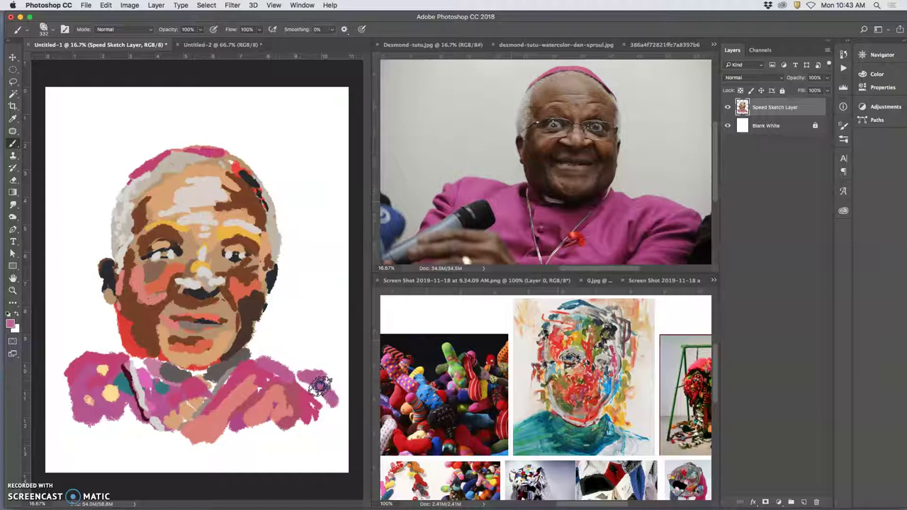
pyautogui.press('super+z')
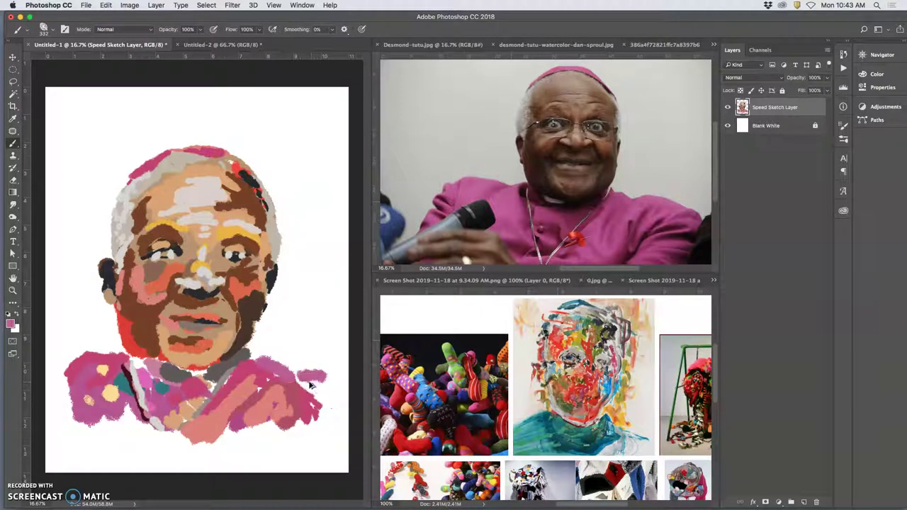
pyautogui.moveTo(324, 406)
pyautogui.mouseDown()
pyautogui.moveTo(300, 431)
pyautogui.moveTo(309, 414)
pyautogui.moveTo(331, 405)
pyautogui.moveTo(313, 422)
pyautogui.moveTo(303, 393)
pyautogui.mouseUp()
# Step: Revert to the earliest recorded brush stroke in the History to compare the painting, and restore the latest state
pyautogui.click(781, 184)
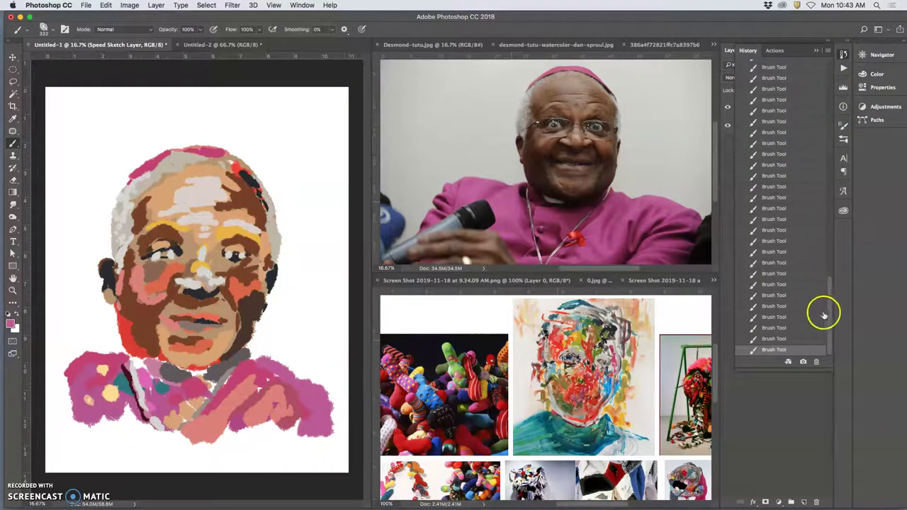
pyautogui.moveTo(826, 315); pyautogui.dragTo(835, 67)
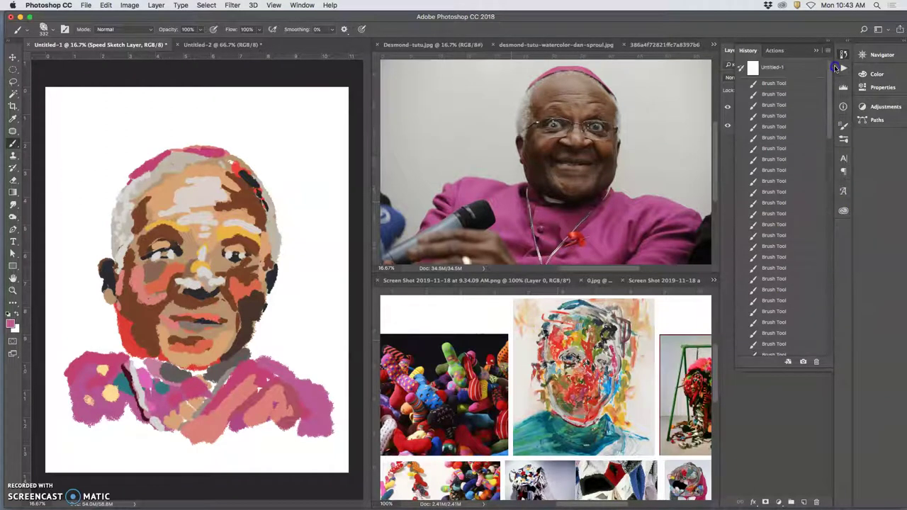
pyautogui.click(790, 84)
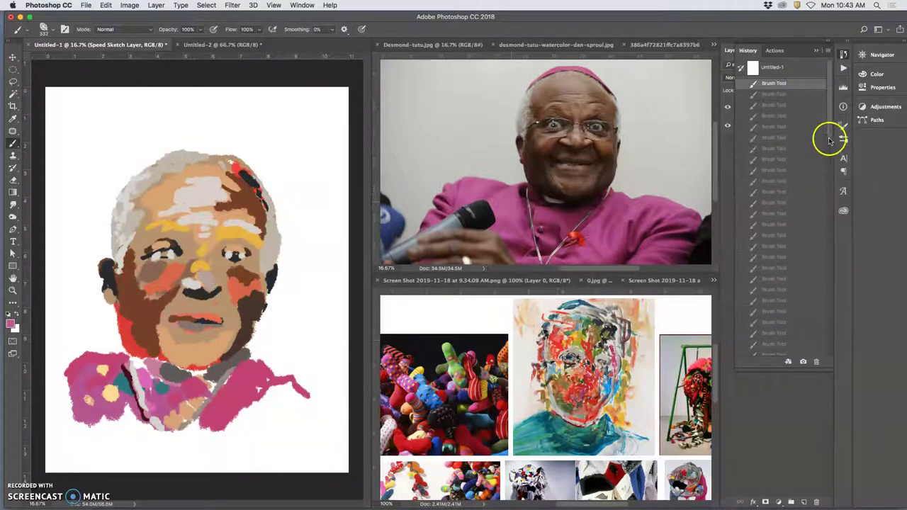
pyautogui.moveTo(830, 140)
pyautogui.mouseDown()
pyautogui.moveTo(825, 274)
pyautogui.moveTo(810, 340)
pyautogui.mouseUp()
pyautogui.click(808, 349)
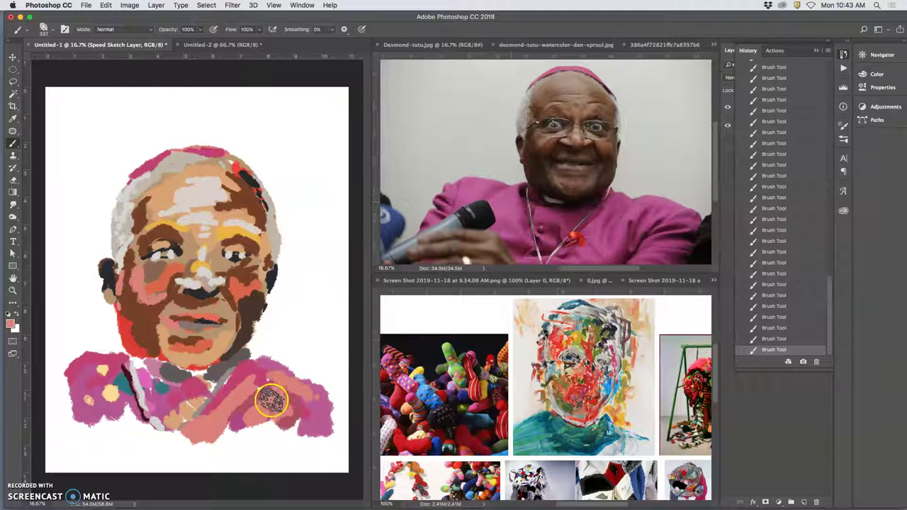
# Step: Paint a dark maroon diagonal fold and crimson shading on the viewer's right side of the robe, using sampled colours
pyautogui.click(130, 371)
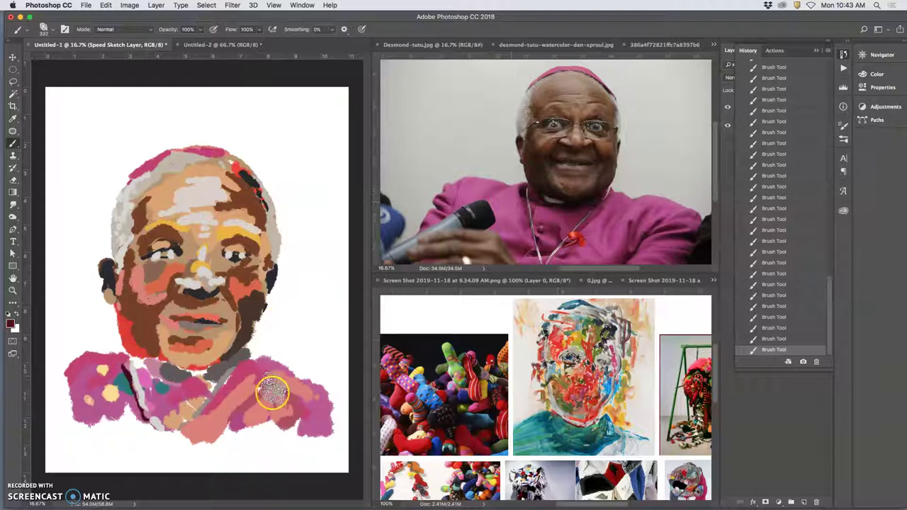
pyautogui.moveTo(244, 385); pyautogui.dragTo(213, 443)
pyautogui.click(242, 384)
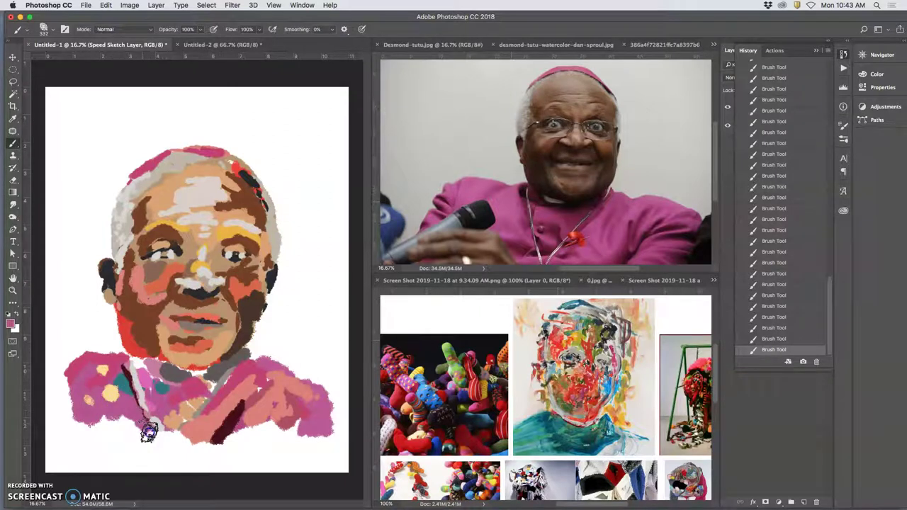
pyautogui.click(538, 386)
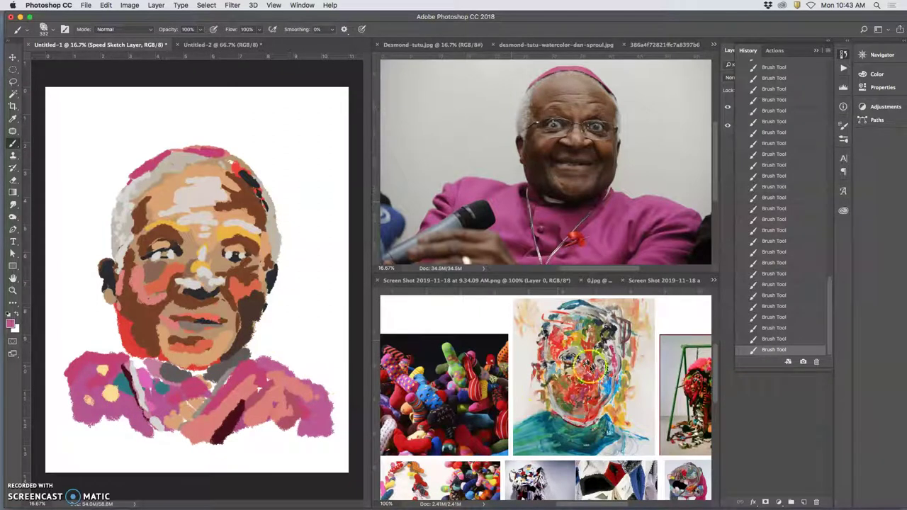
pyautogui.click(707, 399)
pyautogui.moveTo(244, 412)
pyautogui.mouseDown()
pyautogui.moveTo(263, 409)
pyautogui.moveTo(236, 438)
pyautogui.mouseUp()
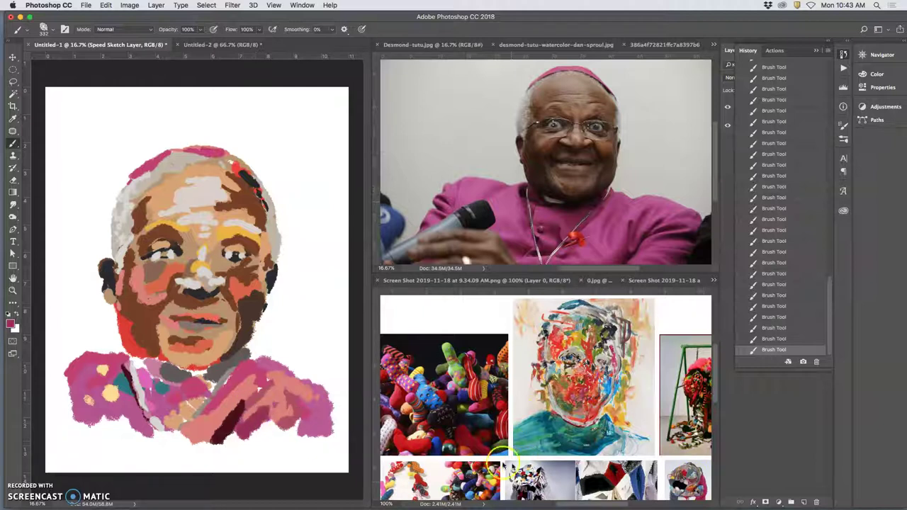
# Step: Sample a brighter pink from the textile reference and add accents to the viewer's left side of the robe
pyautogui.click(472, 428)
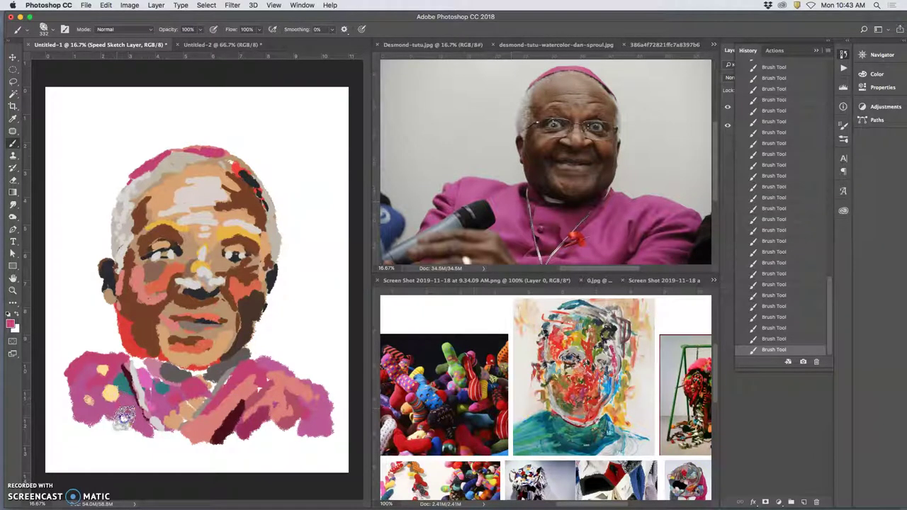
pyautogui.click(247, 404)
pyautogui.moveTo(246, 404)
pyautogui.mouseDown()
pyautogui.moveTo(231, 387)
pyautogui.moveTo(241, 381)
pyautogui.moveTo(225, 398)
pyautogui.moveTo(143, 362)
pyautogui.mouseUp()
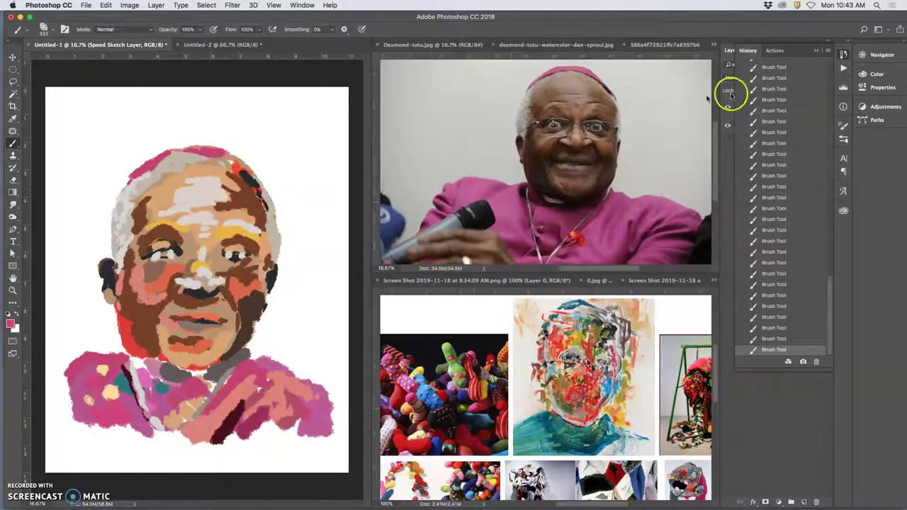
# Step: Collapse the History and toggle the Speed Sketch Layer's visibility to review the painting
pyautogui.click(816, 50)
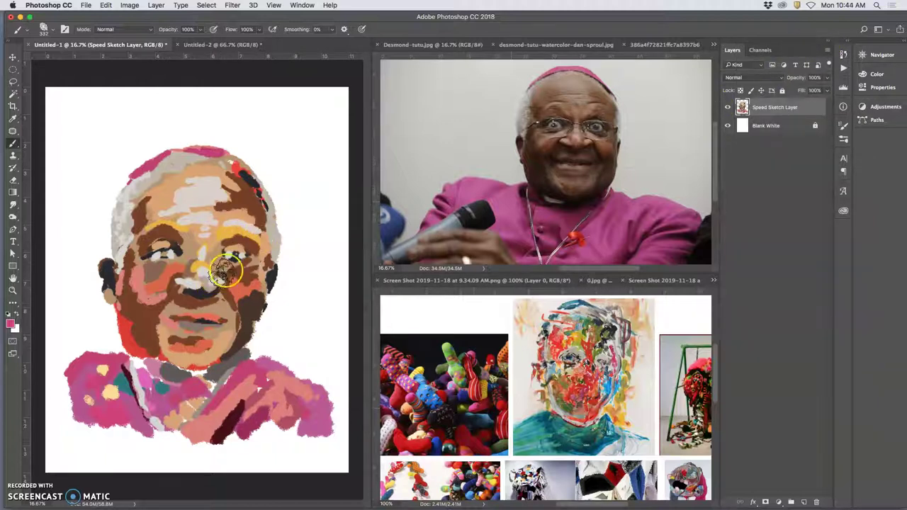
pyautogui.click(728, 107)
pyautogui.click(728, 107)
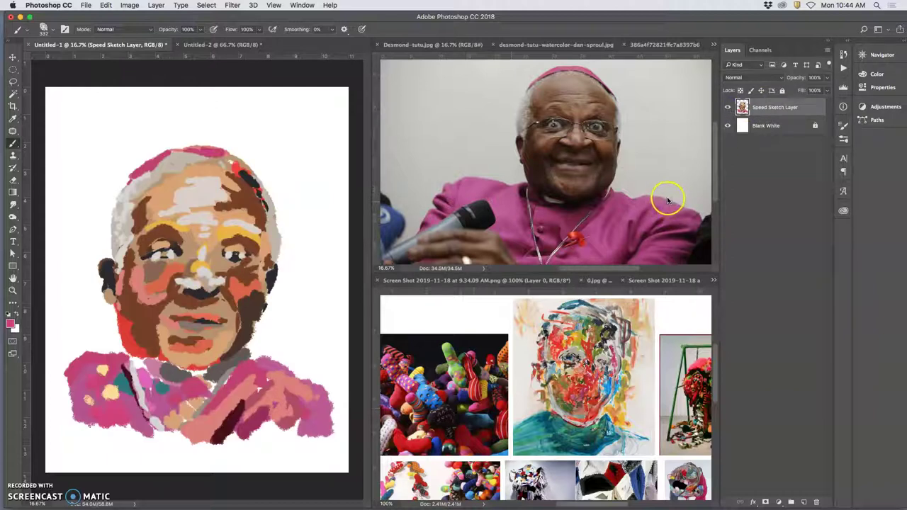
# Step: Lasso the head and upper robe in Desmond-tutu.jpg and paste a copy into the Untitled-1 painting
pyautogui.click(13, 56)
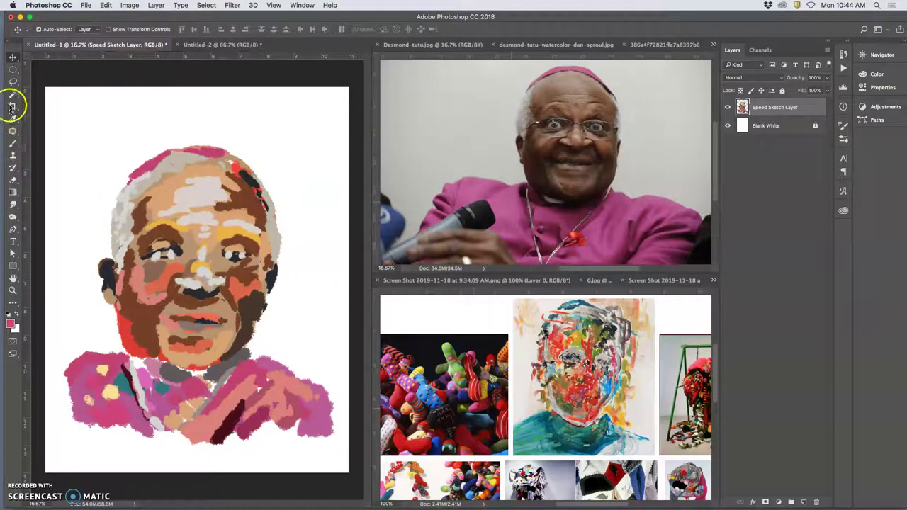
pyautogui.click(13, 82)
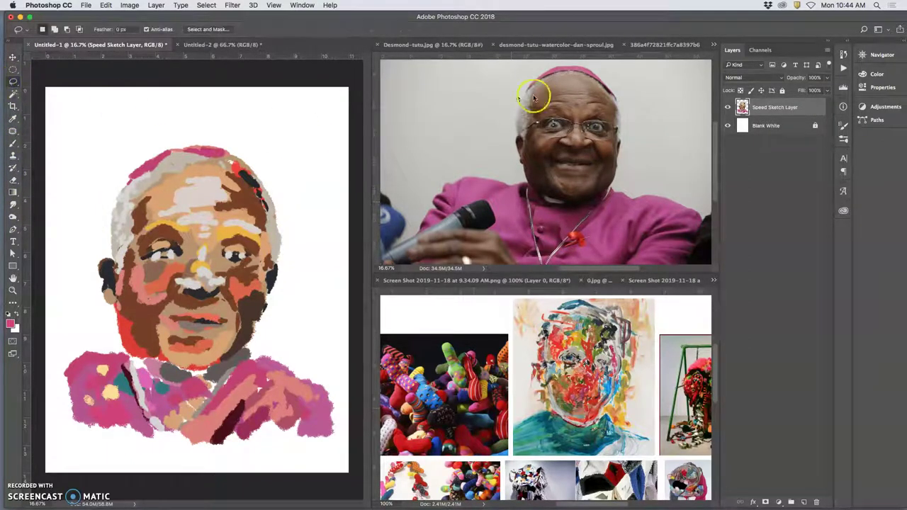
pyautogui.click(568, 61)
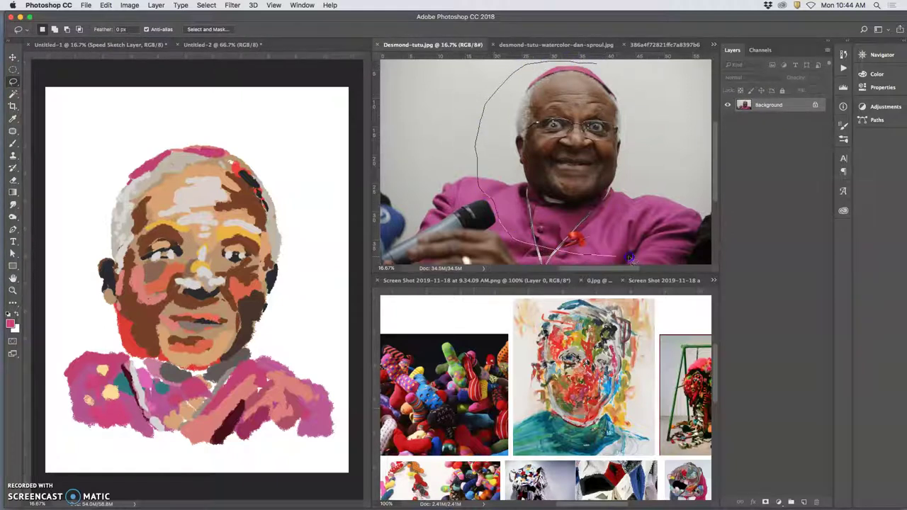
pyautogui.moveTo(613, 72); pyautogui.dragTo(607, 68)
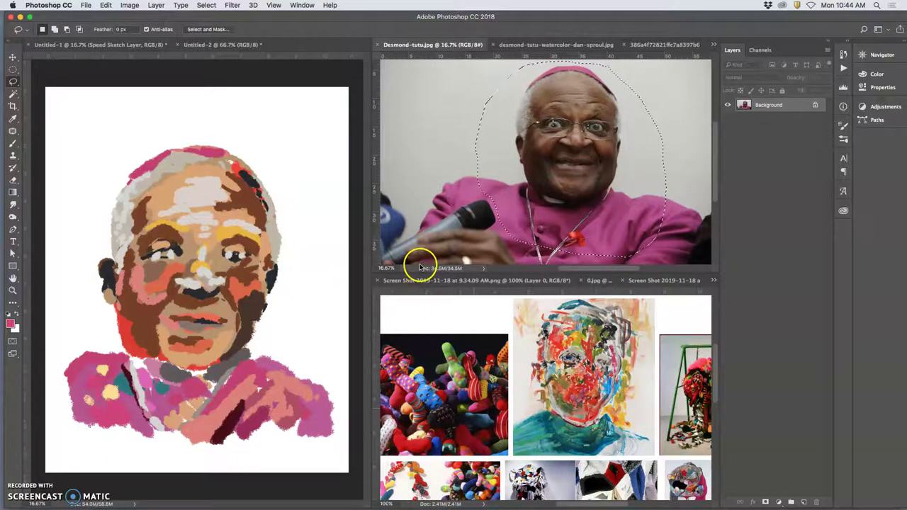
pyautogui.click(121, 44)
pyautogui.press('super+v')
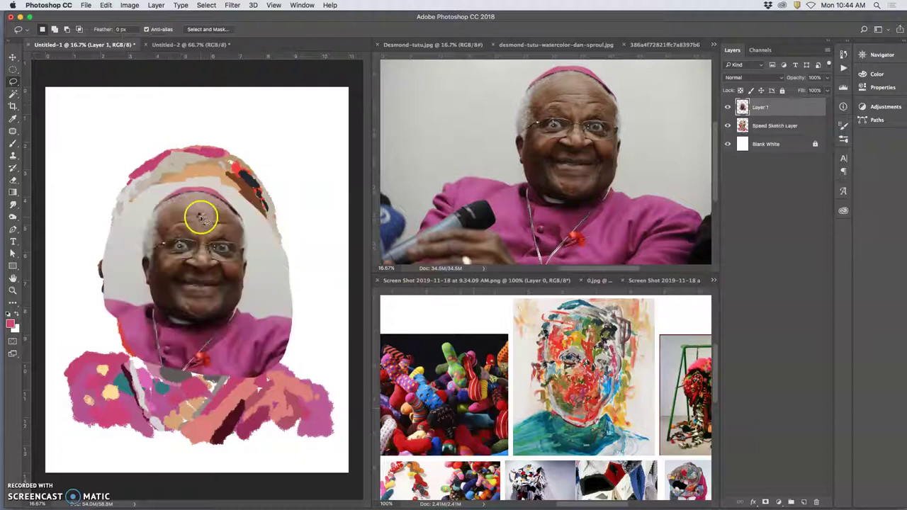
# Step: Enlarge the pasted photo to about 176% and reduce its layer opacity to 49%
pyautogui.press('super+t')
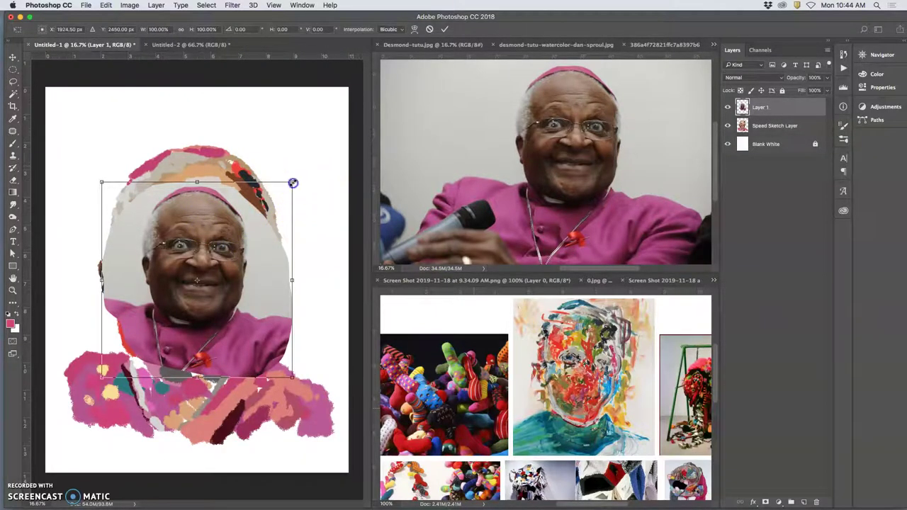
pyautogui.moveTo(293, 183); pyautogui.dragTo(344, 170)
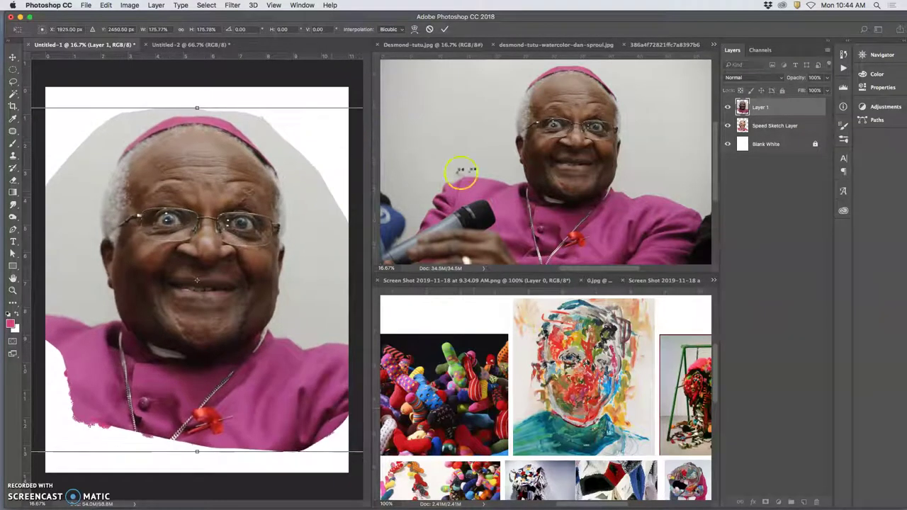
pyautogui.press('Return')
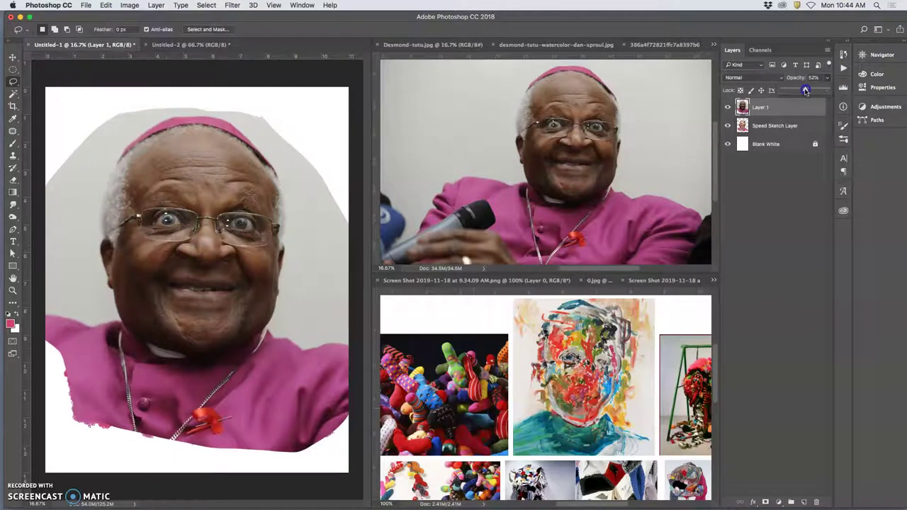
pyautogui.moveTo(806, 90); pyautogui.dragTo(805, 90)
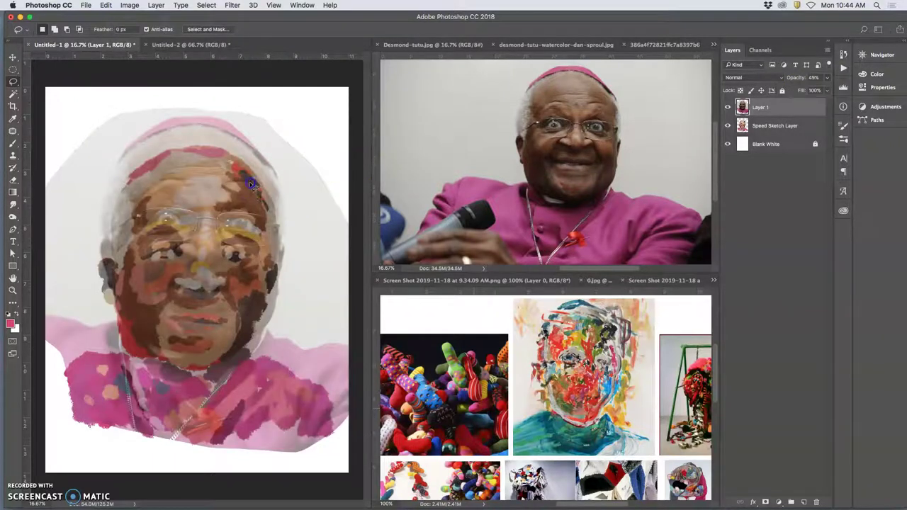
# Step: Move the translucent photo down and scale it down slightly so the face and skullcap align with the painted portrait
pyautogui.click(12, 57)
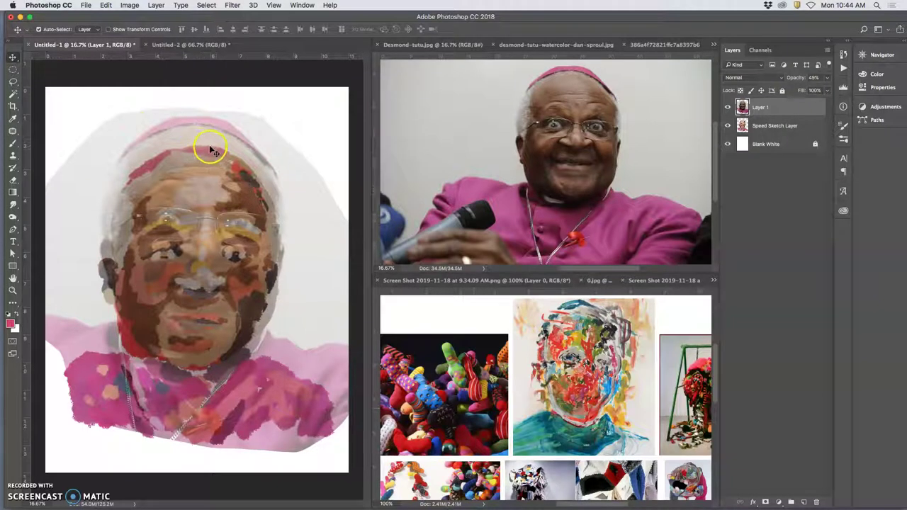
pyautogui.moveTo(211, 151); pyautogui.dragTo(212, 164)
pyautogui.press('super+t')
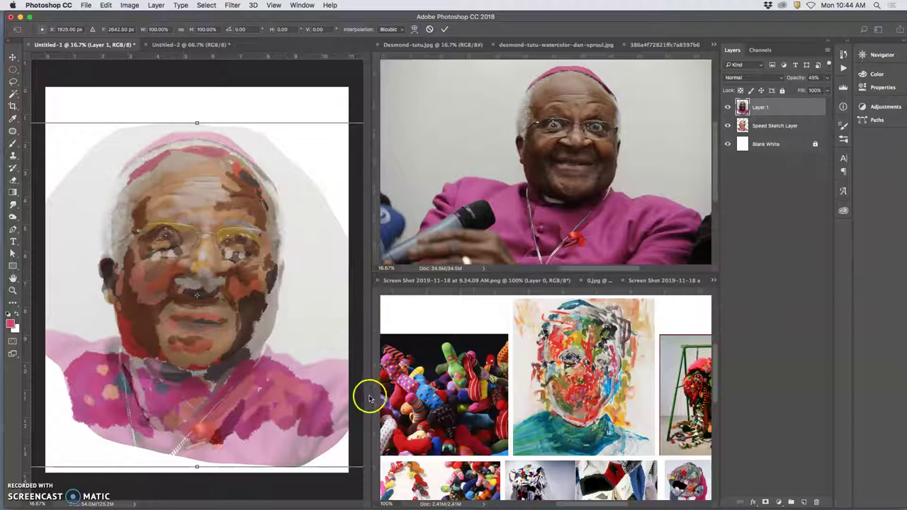
pyautogui.press('super+minus')
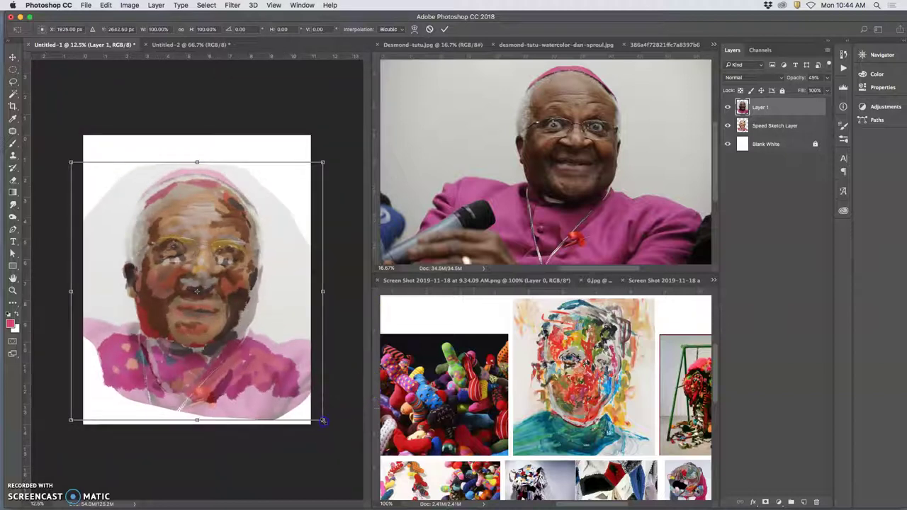
pyautogui.moveTo(321, 419); pyautogui.dragTo(313, 409)
pyautogui.click(206, 253)
pyautogui.moveTo(206, 253); pyautogui.dragTo(210, 235)
pyautogui.press('Return')
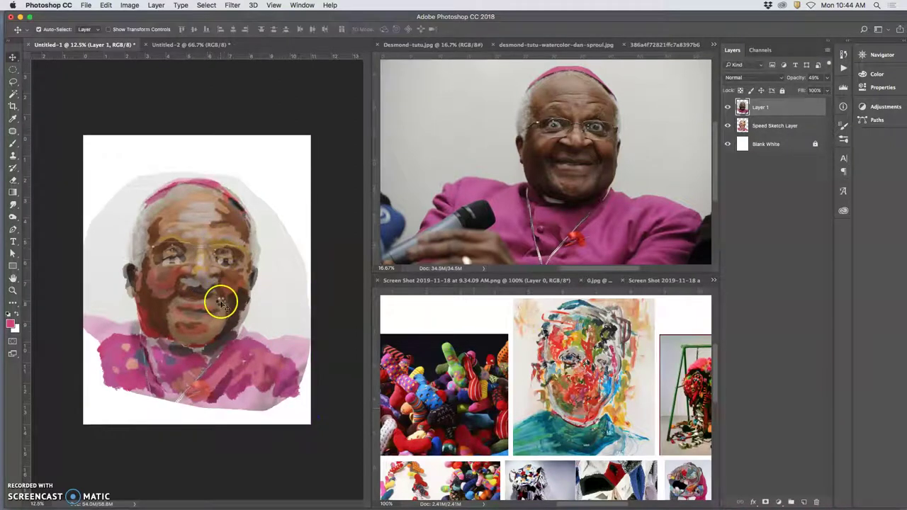
pyautogui.press('super+equal')
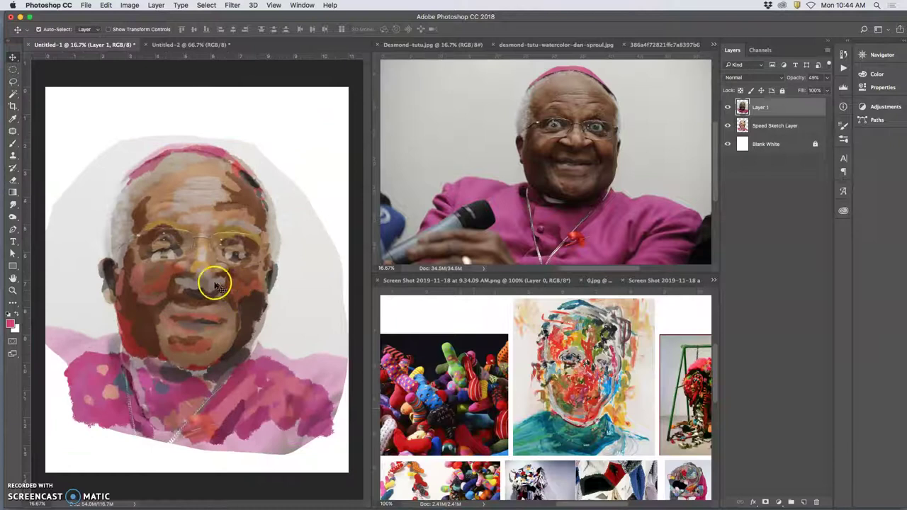
# Step: Toggle the photo overlay's visibility to compare it with the painting, and make the Speed Sketch Layer active
pyautogui.click(727, 107)
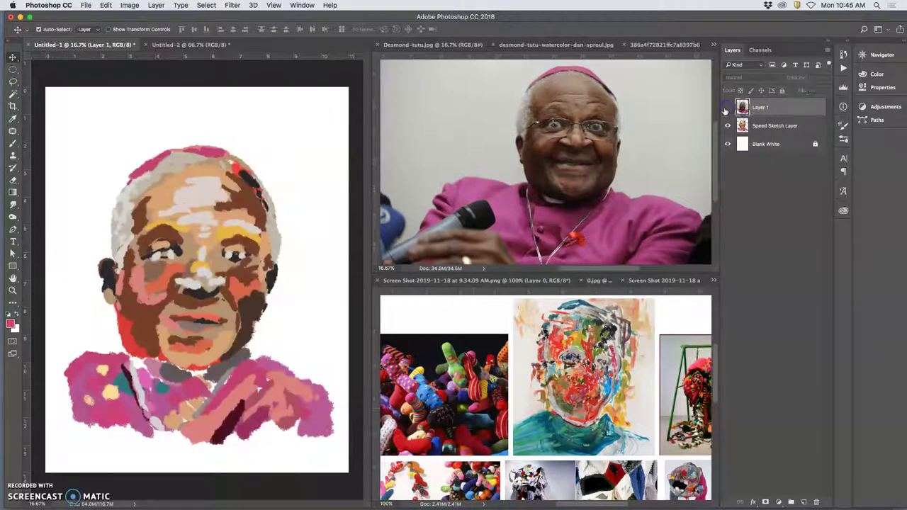
pyautogui.click(728, 107)
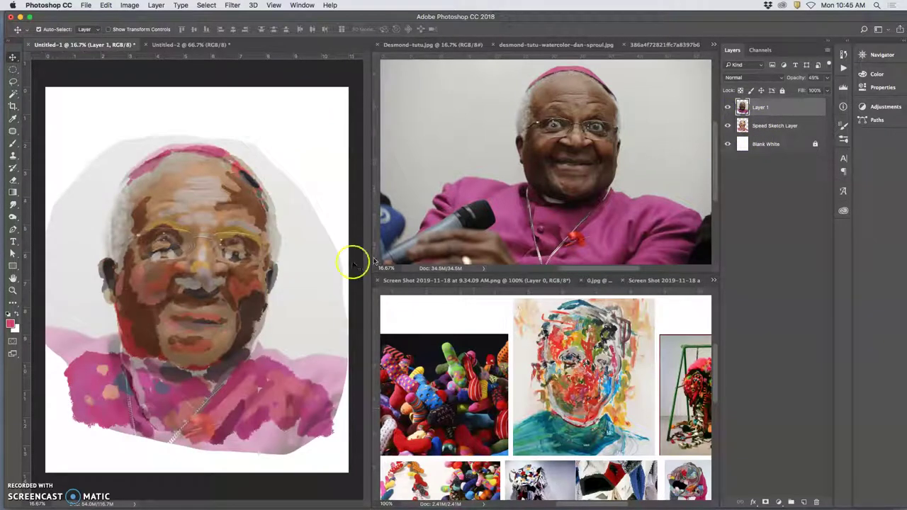
pyautogui.click(761, 127)
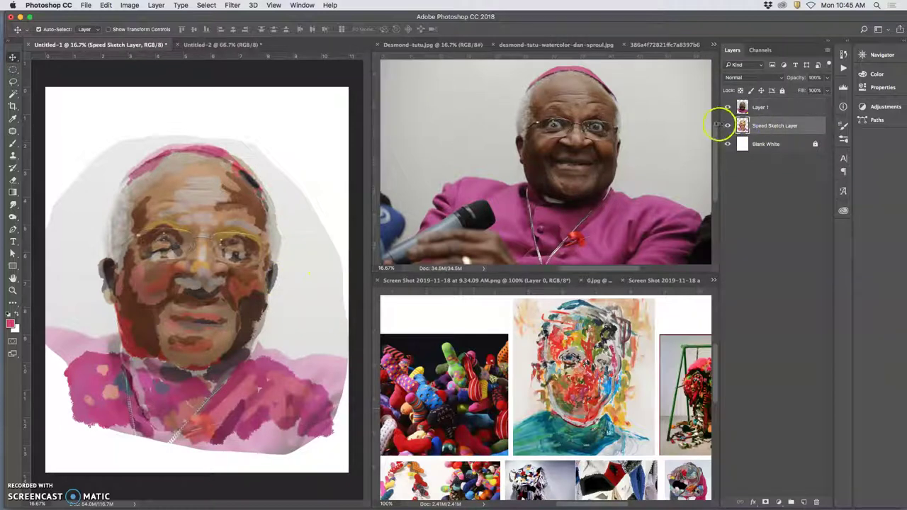
pyautogui.click(728, 107)
pyautogui.click(728, 107)
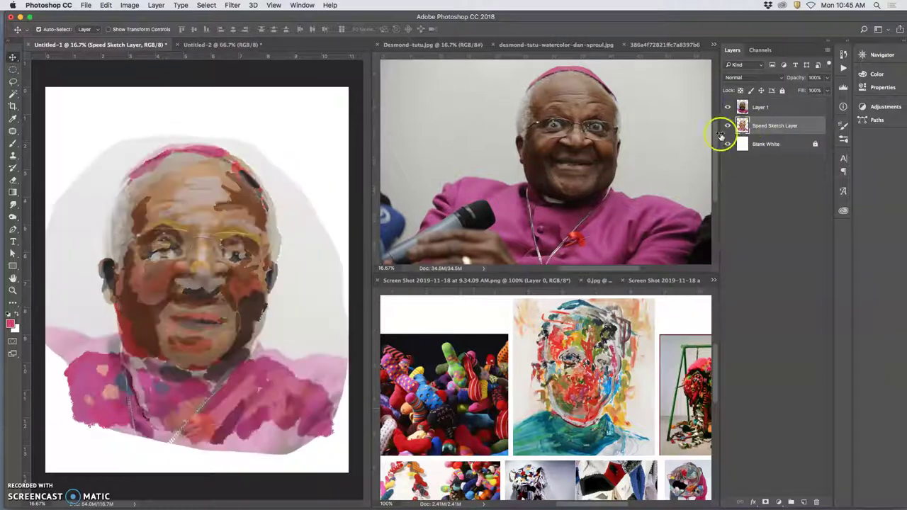
# Step: Start a Warp transform on the Speed Sketch Layer to fit the painted features to the photo
pyautogui.press('super+t')
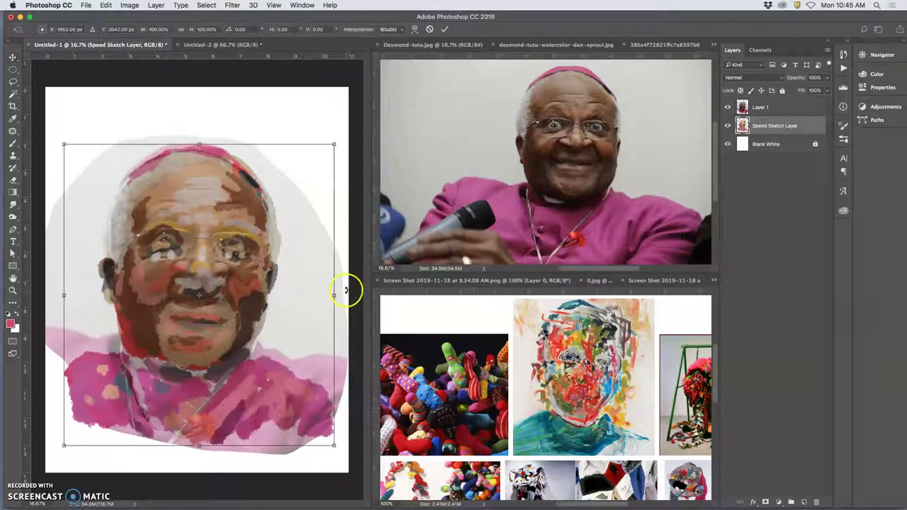
pyautogui.rightClick(282, 281)
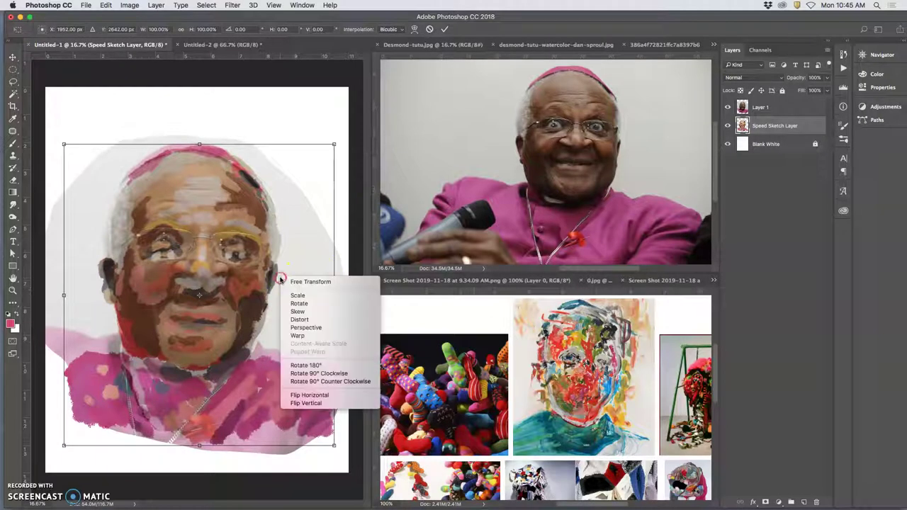
pyautogui.click(297, 336)
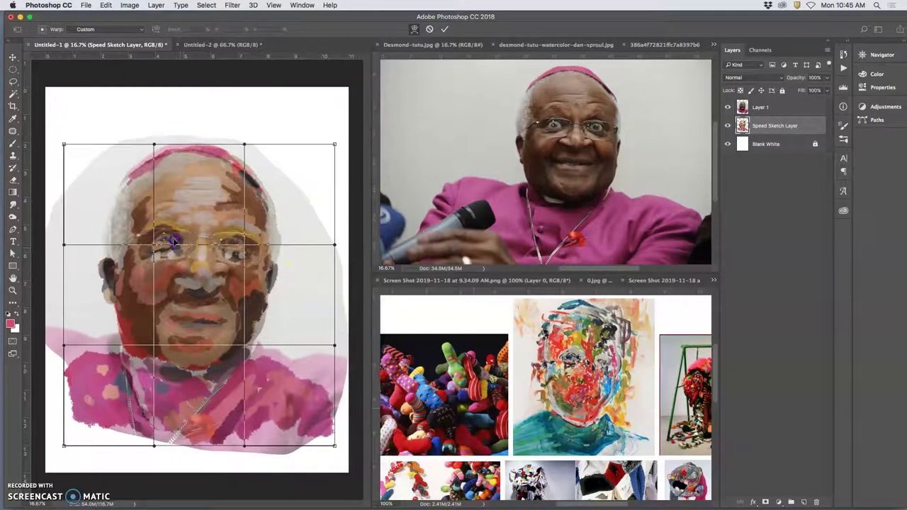